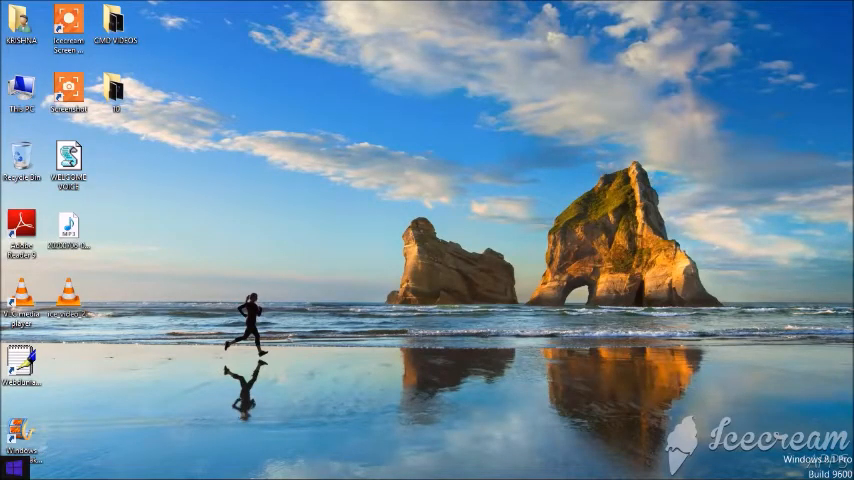
Launch Command Prompt by searching CMD from the Start screen's search pane.
{"action": "left_click", "coordinate": [8, 470]}
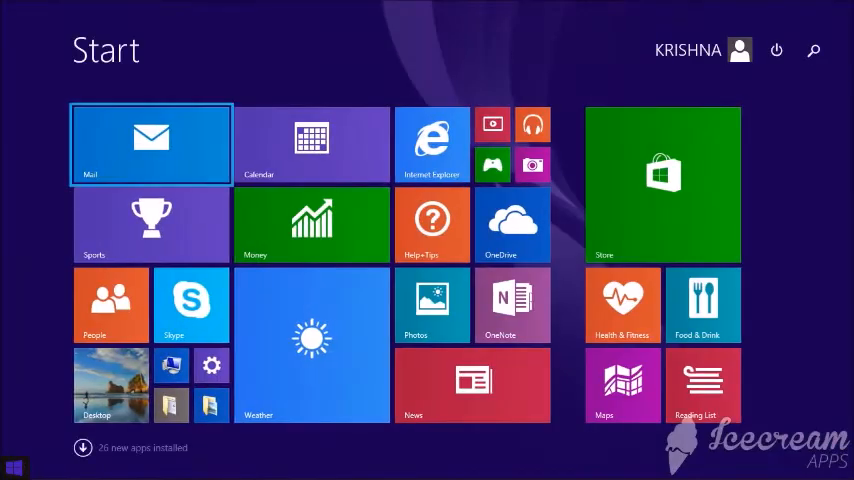
{"action": "left_click", "coordinate": [814, 50]}
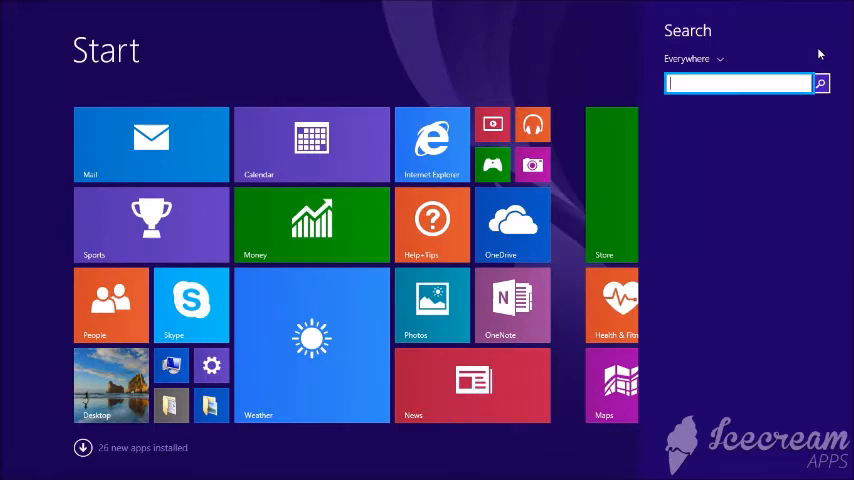
{"action": "type", "text": "CM"}
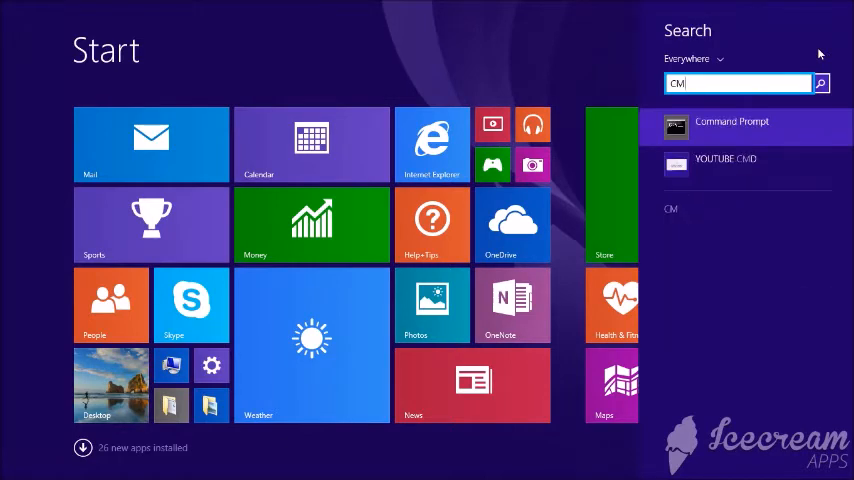
{"action": "type", "text": "D"}
{"action": "left_click", "coordinate": [772, 124]}
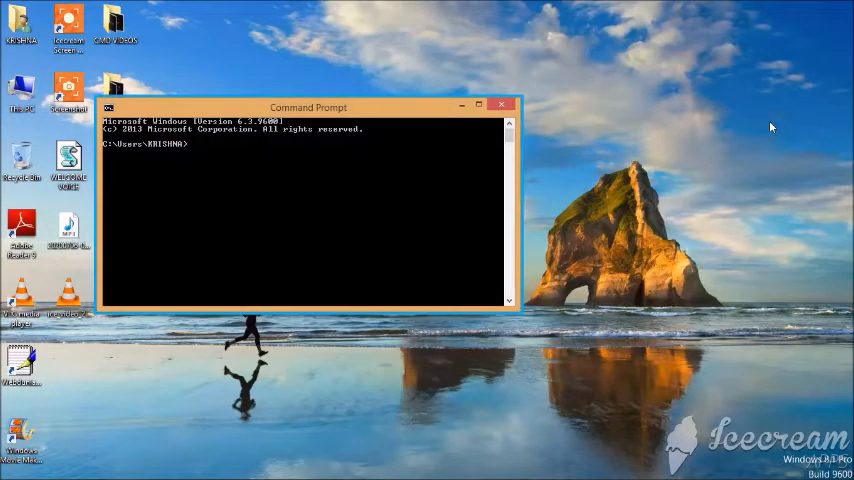
Enlarge the command window and run LUSRMGR to open Local Users and Groups.
{"action": "left_click", "coordinate": [478, 107]}
{"action": "type", "text": "LU"}
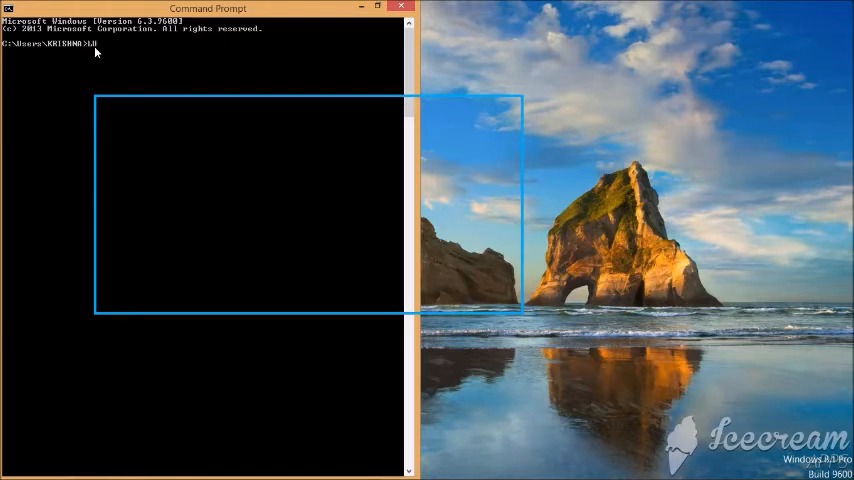
{"action": "type", "text": "sr"}
{"action": "type", "text": "m"}
{"action": "type", "text": "g"}
{"action": "type", "text": "r"}
{"action": "key", "text": "Return"}
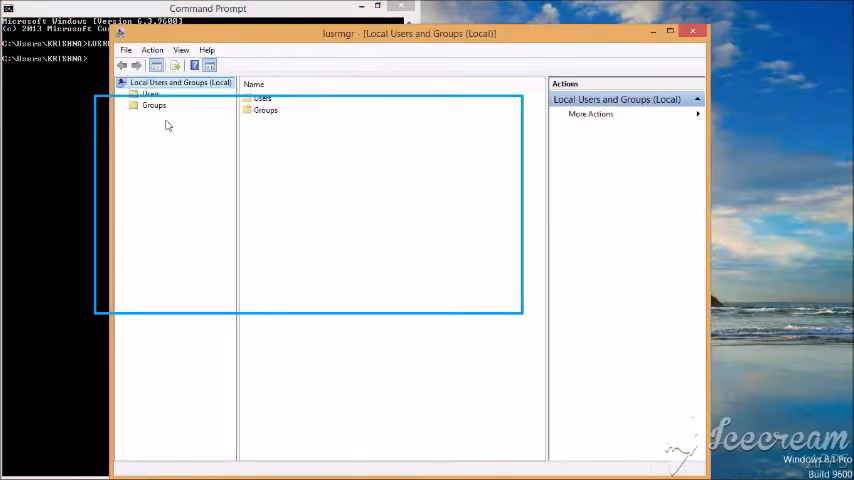
List the local users and start Set Password for the logged-in KRISHNA account.
{"action": "left_click", "coordinate": [148, 94]}
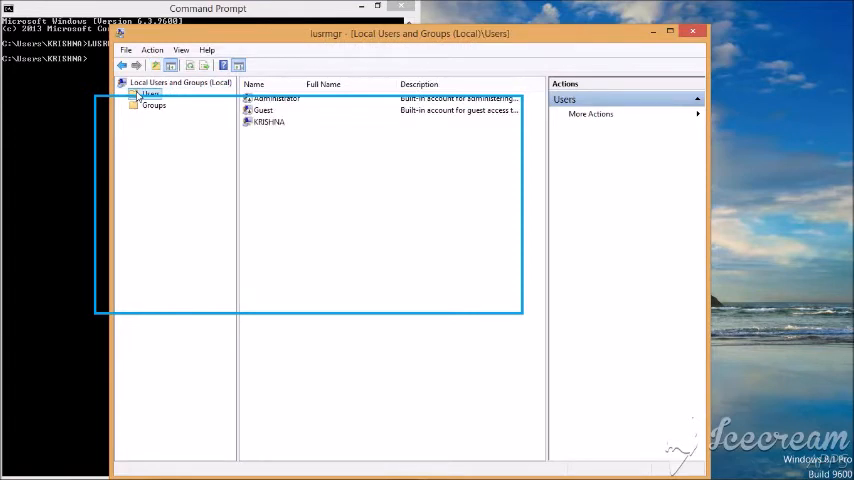
{"action": "left_click", "coordinate": [268, 122]}
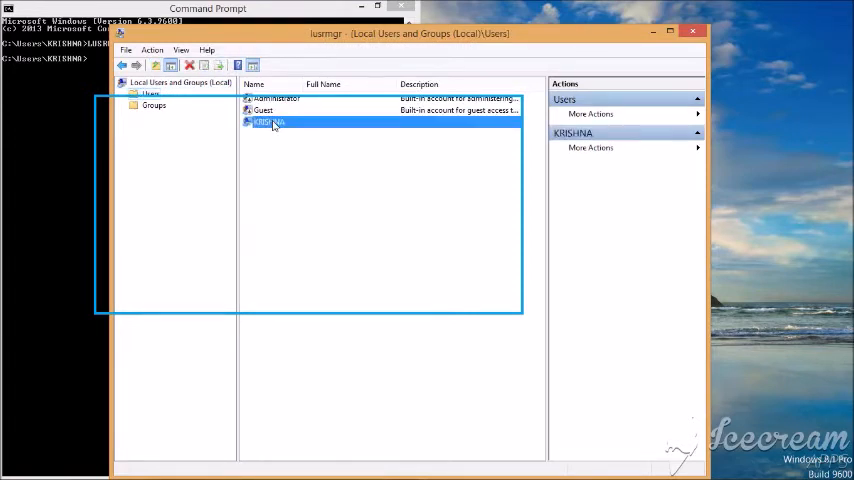
{"action": "right_click", "coordinate": [268, 122]}
{"action": "left_click", "coordinate": [289, 133]}
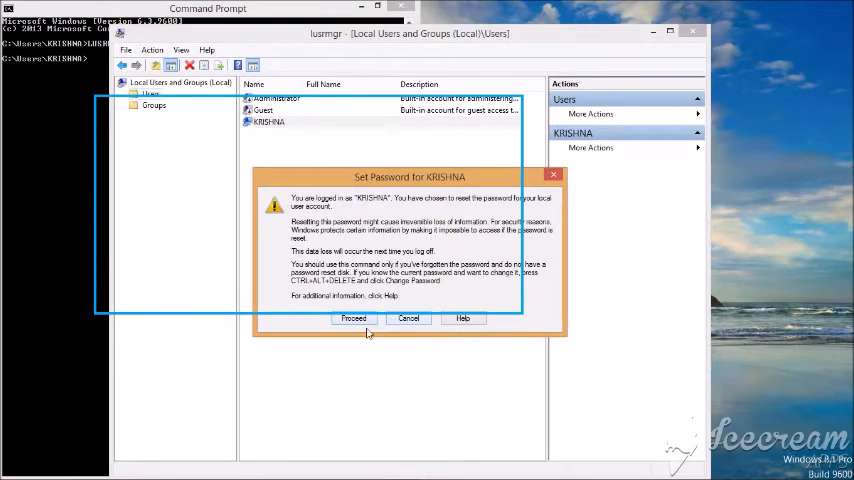
Proceed past the warning, apply an empty new password for KRISHNA and close the console.
{"action": "left_click", "coordinate": [353, 318]}
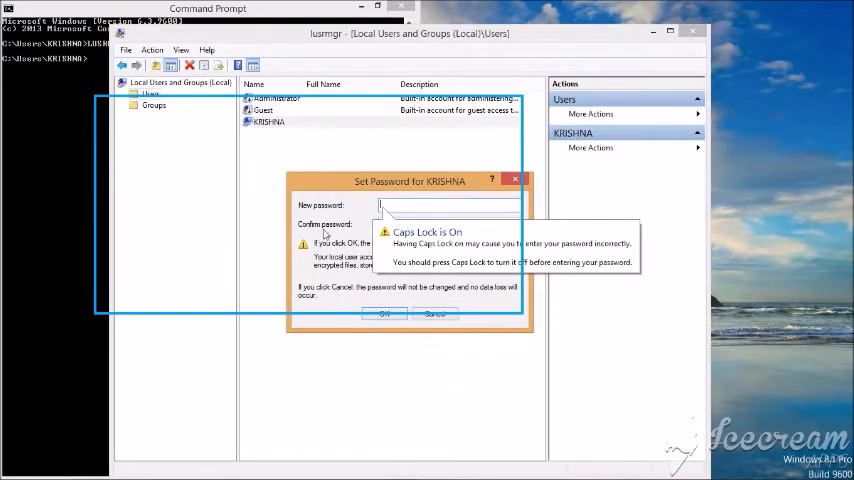
{"action": "left_click", "coordinate": [399, 204]}
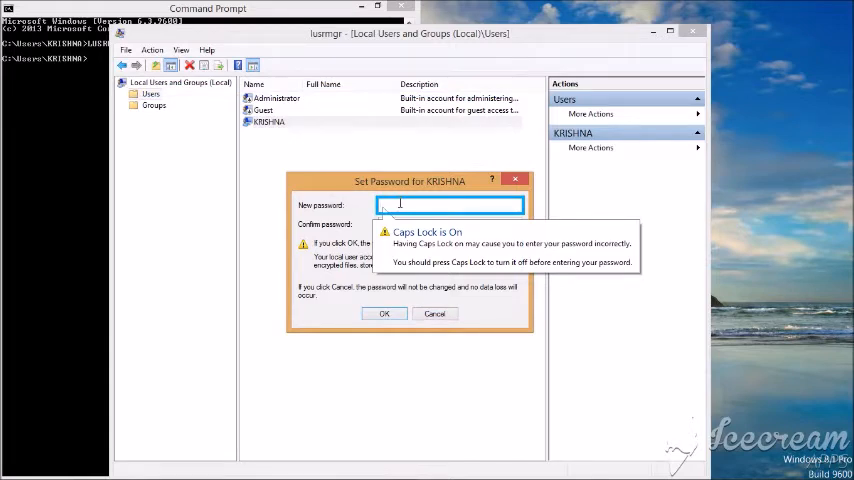
{"action": "key", "text": "Caps_Lock"}
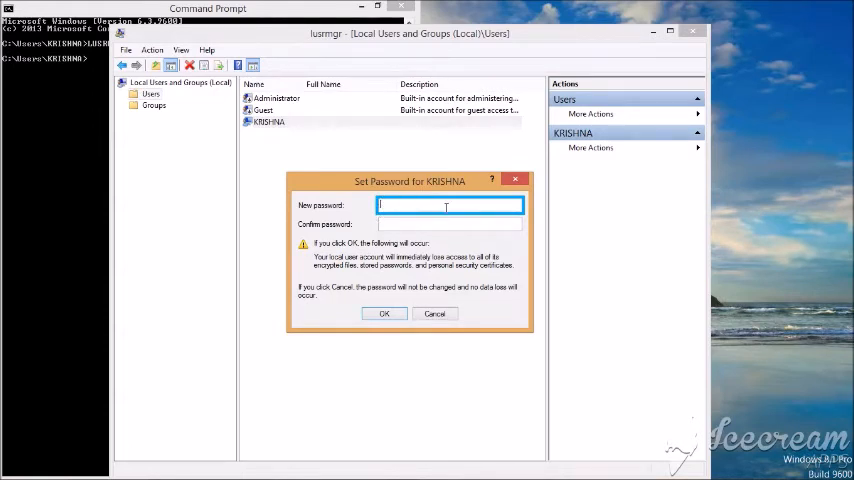
{"action": "left_click", "coordinate": [384, 314]}
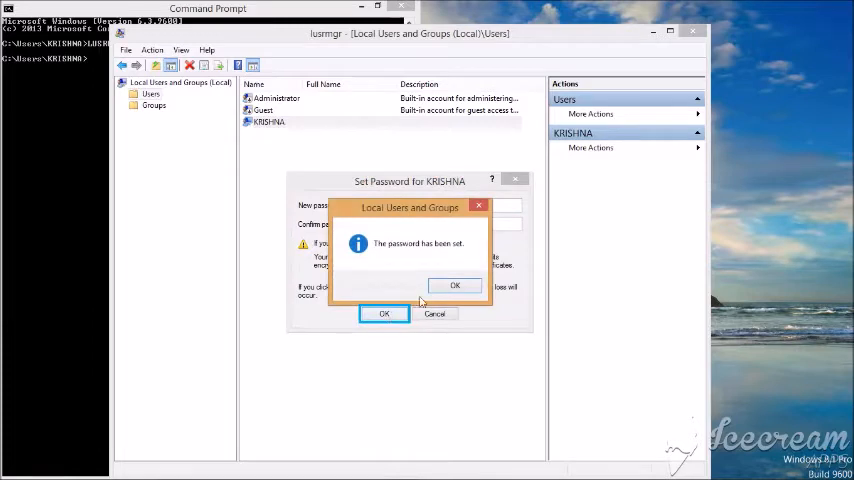
{"action": "left_click", "coordinate": [454, 286]}
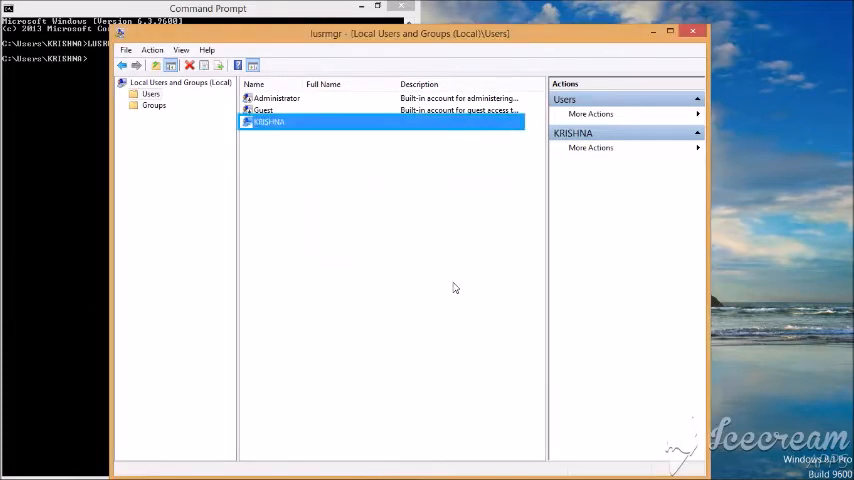
{"action": "left_click", "coordinate": [695, 30]}
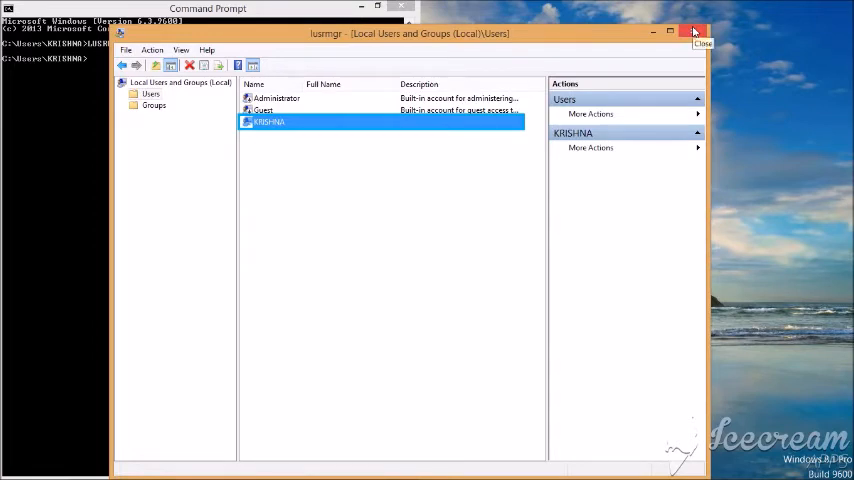
Close user management and launch a command window from File Explorer's address bar.
{"action": "left_click", "coordinate": [695, 32]}
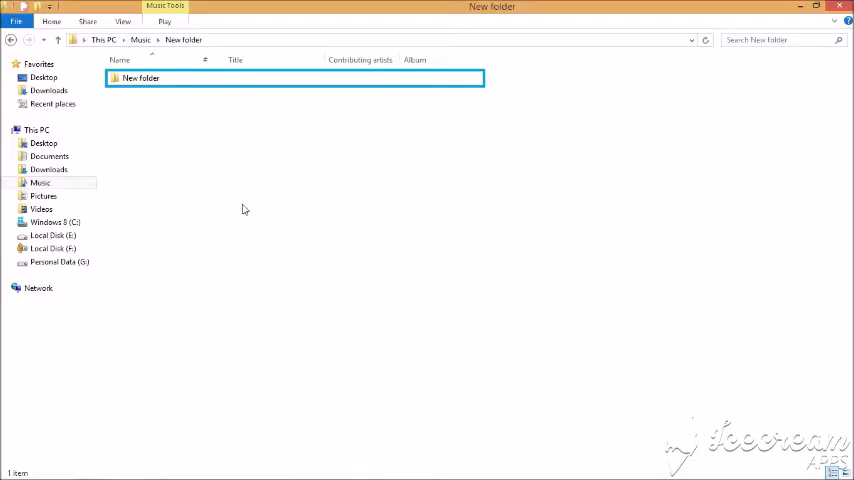
{"action": "left_click", "coordinate": [217, 39]}
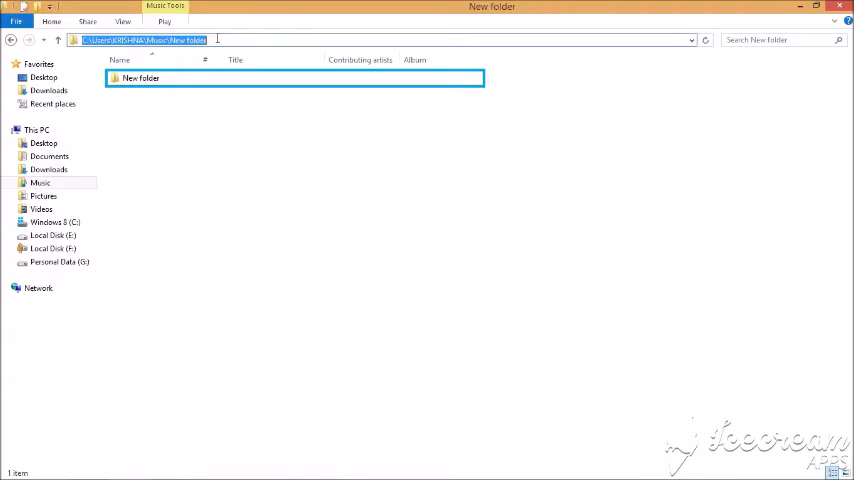
{"action": "key", "text": "BackSpace"}
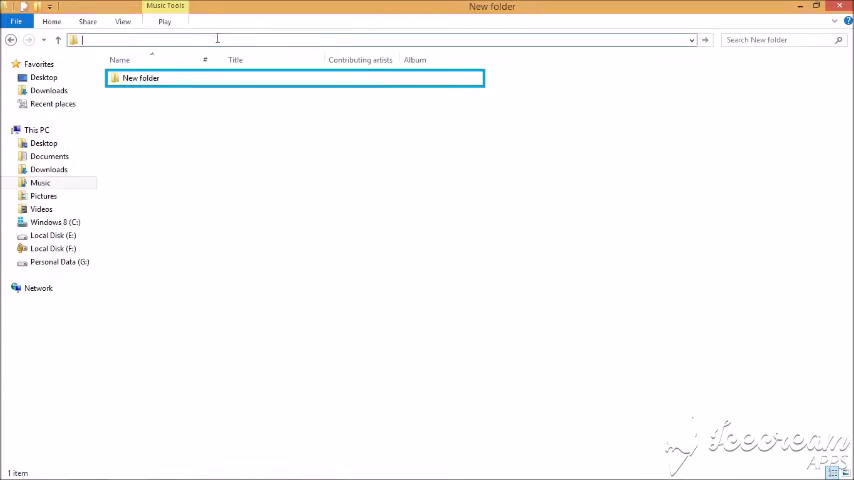
{"action": "type", "text": "c"}
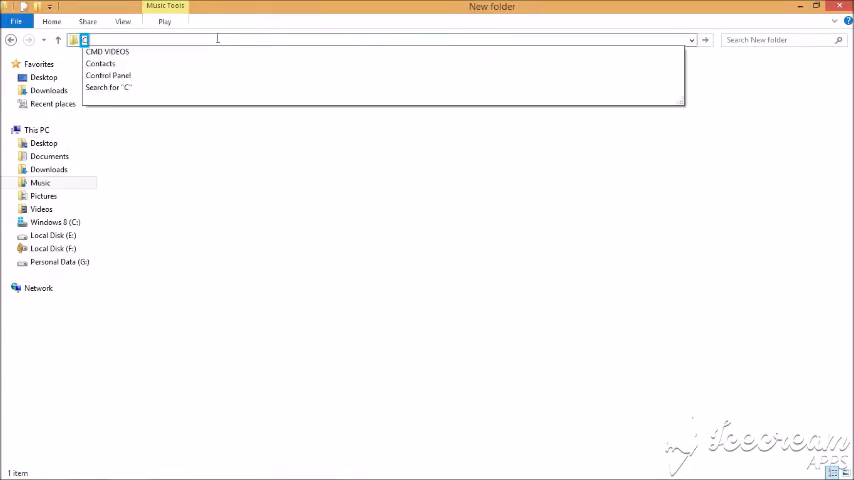
{"action": "type", "text": "md"}
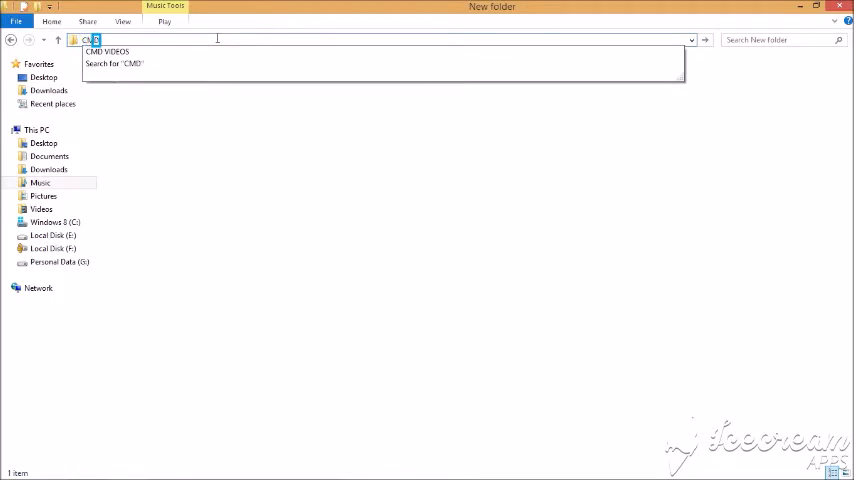
{"action": "key", "text": "Return"}
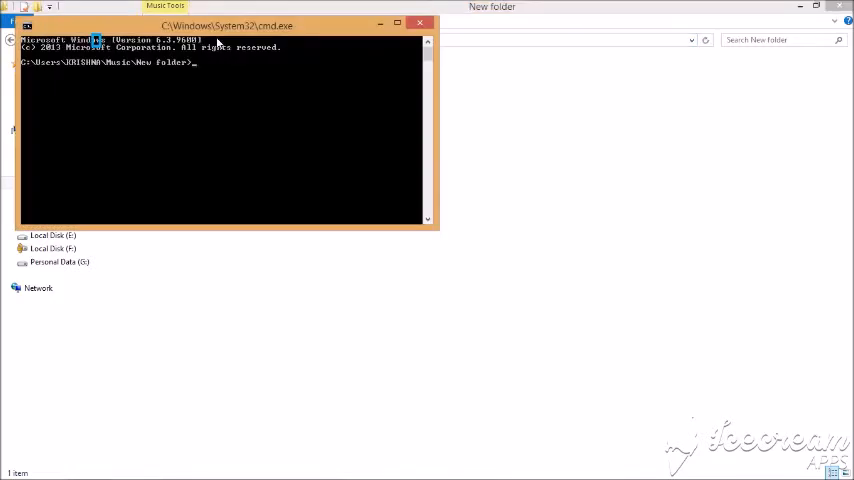
{"action": "left_click", "coordinate": [231, 96]}
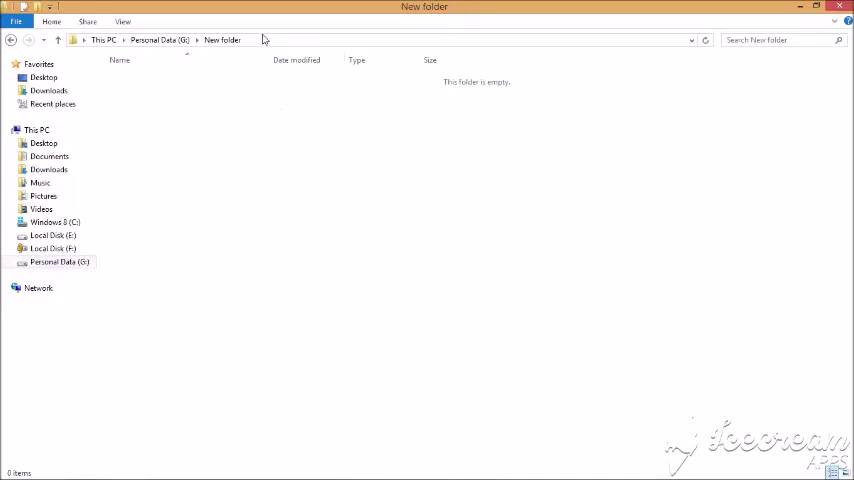
Launch a command prompt at the empty New folder on drive G via the address bar.
{"action": "left_click", "coordinate": [264, 39]}
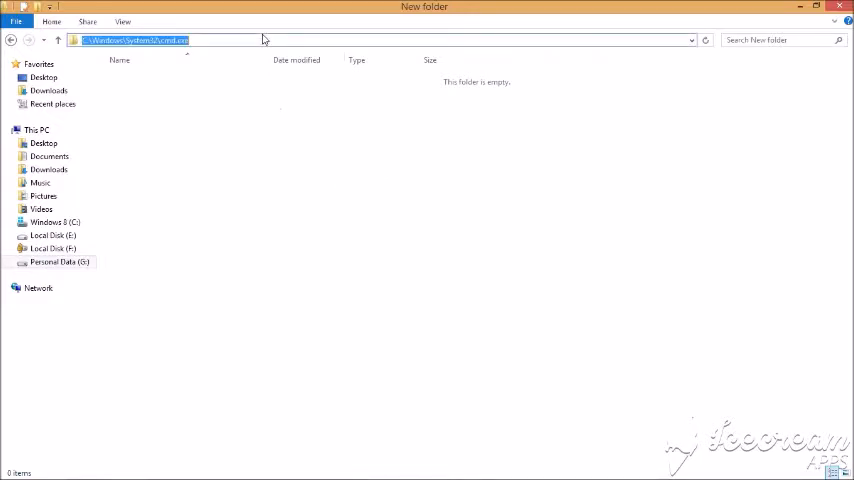
{"action": "type", "text": "CMD"}
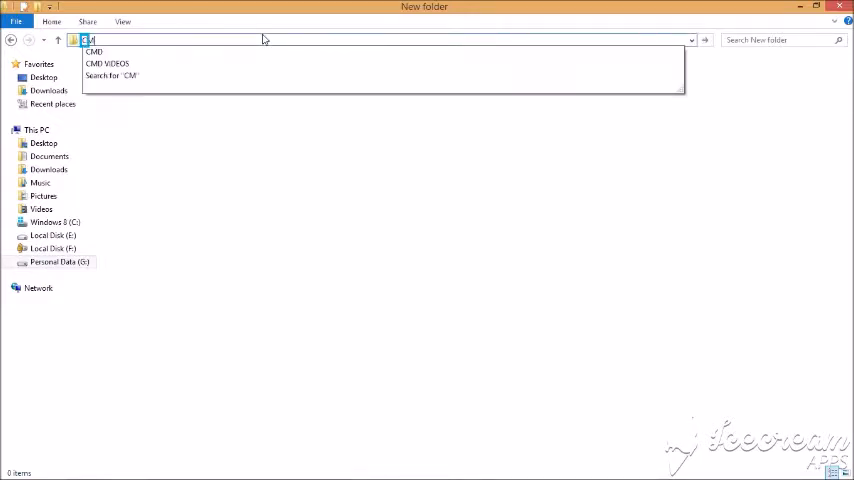
{"action": "key", "text": "Return"}
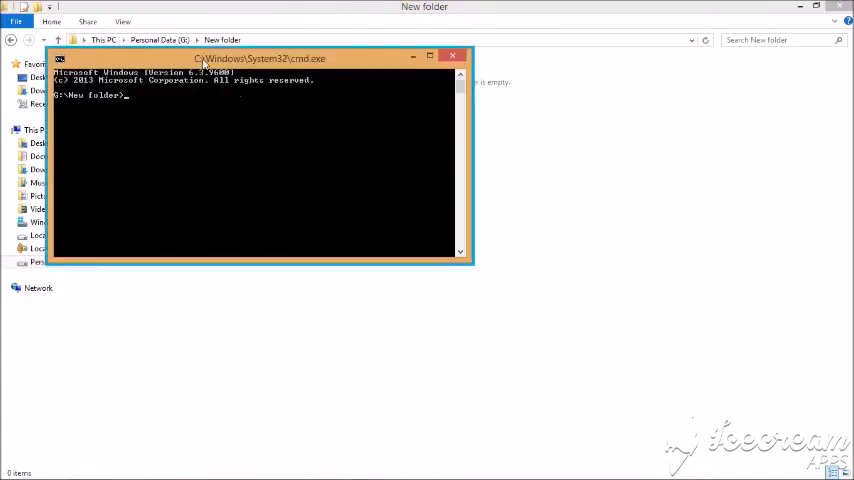
Move the Command Prompt window to the centre before writing MD AUX\.
{"action": "left_click_drag", "start_coordinate": [206, 60], "coordinate": [386, 131]}
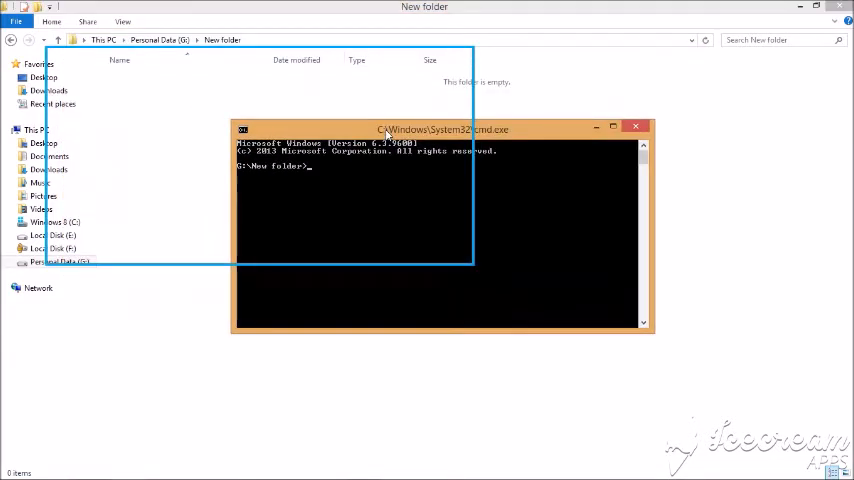
{"action": "type", "text": "M"}
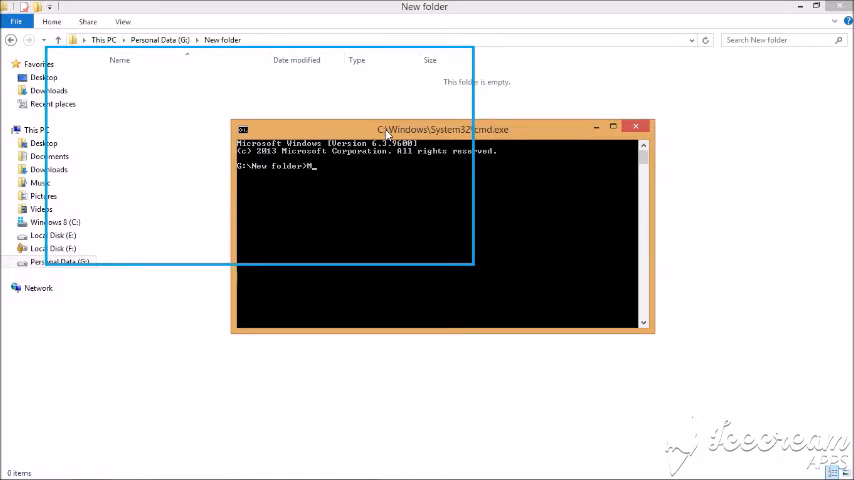
{"action": "type", "text": "D A"}
{"action": "type", "text": "UX"}
{"action": "type", "text": "\\"}
Run MD AUX\ and refresh File Explorer so the AUX folder appears in New folder.
{"action": "key", "text": "Return"}
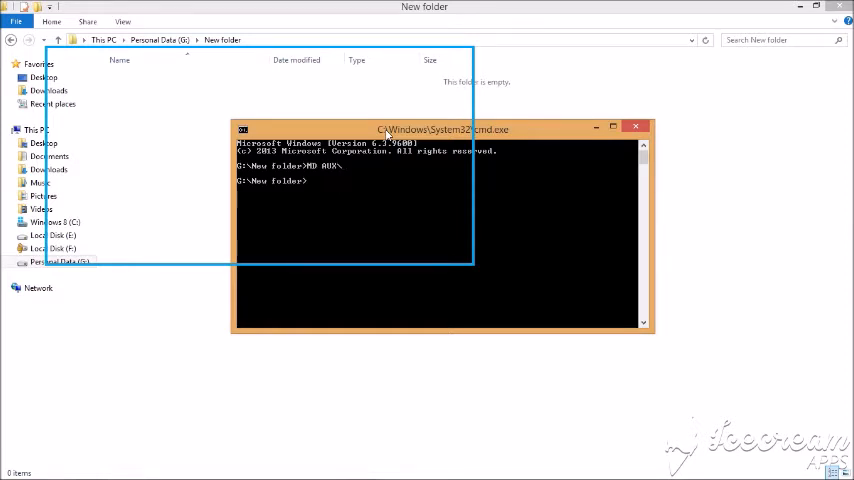
{"action": "left_click", "coordinate": [198, 118]}
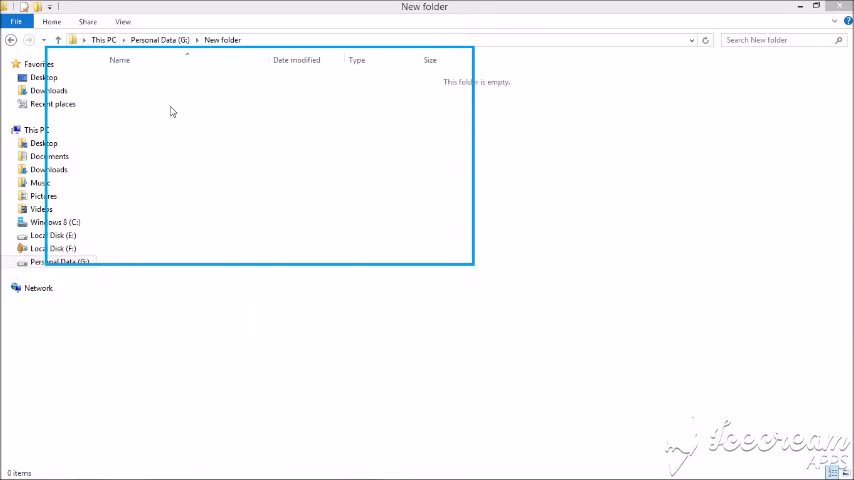
{"action": "right_click", "coordinate": [172, 108]}
{"action": "left_click", "coordinate": [203, 156]}
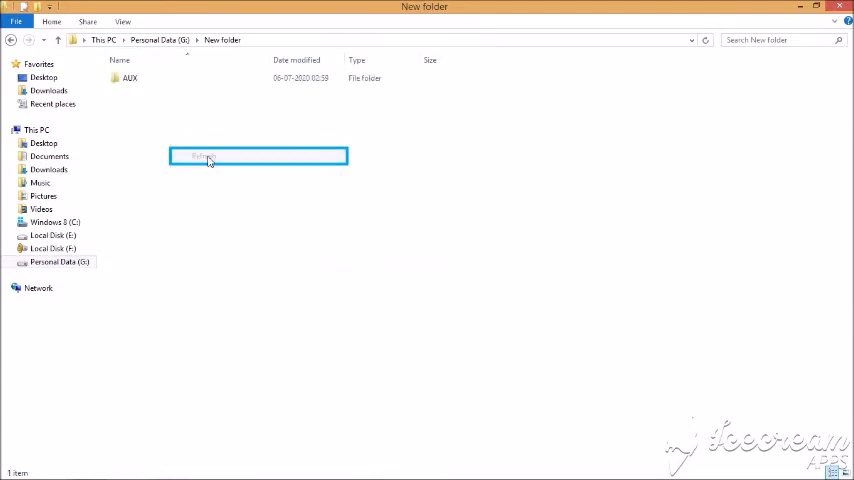
{"action": "right_click", "coordinate": [150, 82]}
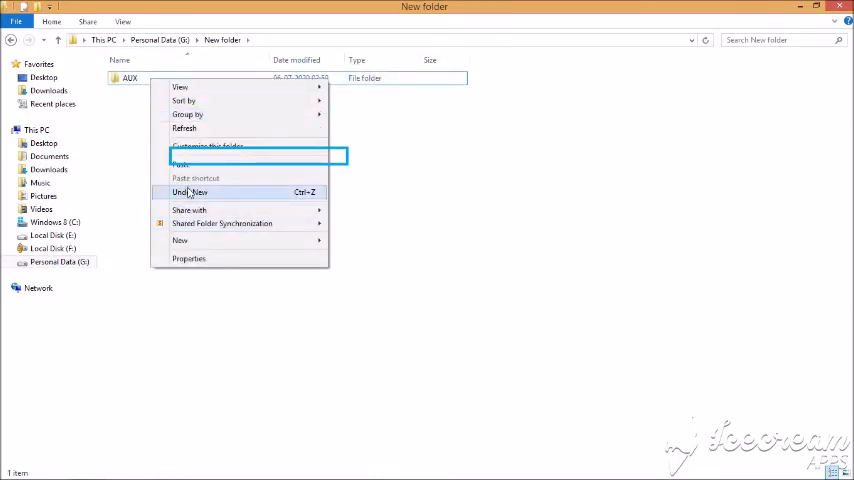
{"action": "left_click", "coordinate": [184, 128]}
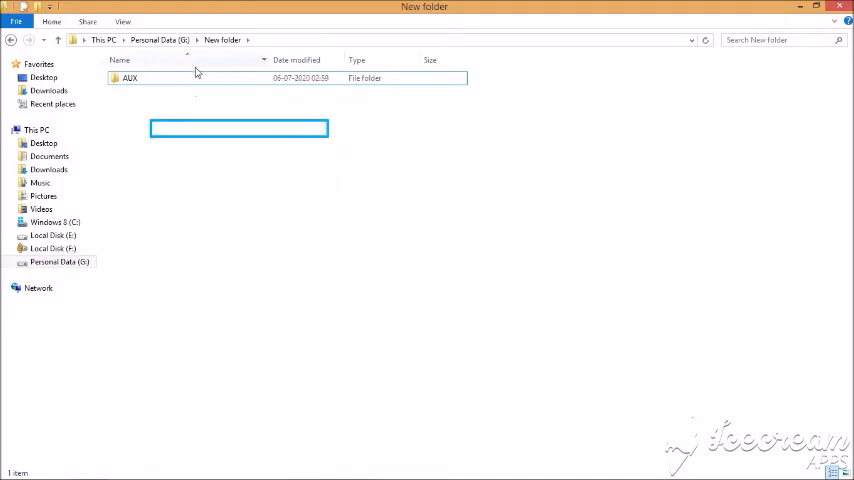
Attempt to delete AUX from Explorer, retrying through the Item Not Found error and dismissing it.
{"action": "left_click", "coordinate": [197, 84]}
{"action": "right_click", "coordinate": [197, 84]}
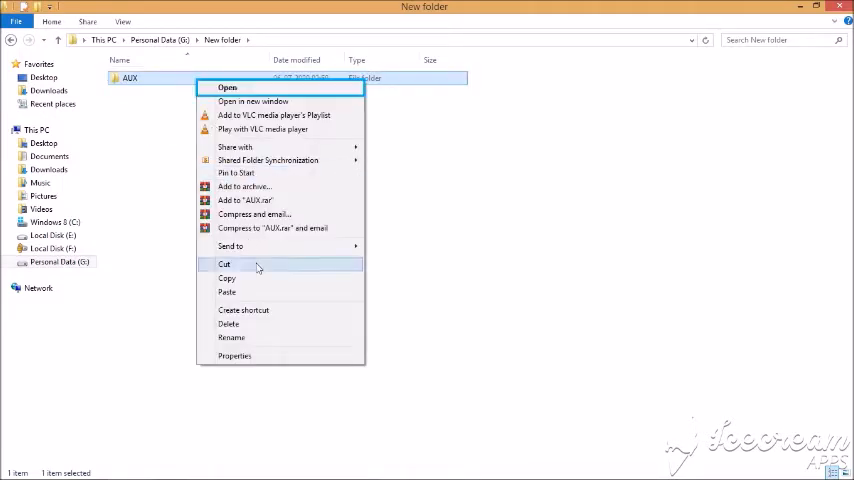
{"action": "left_click", "coordinate": [248, 325]}
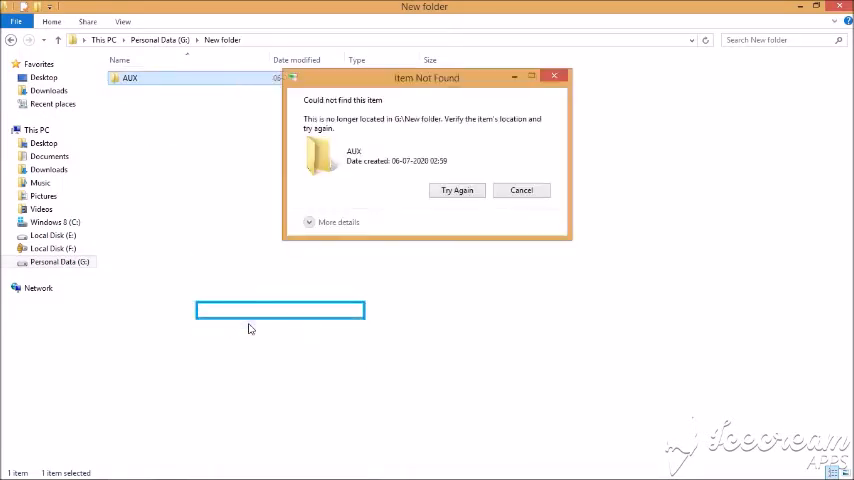
{"action": "left_click", "coordinate": [457, 190]}
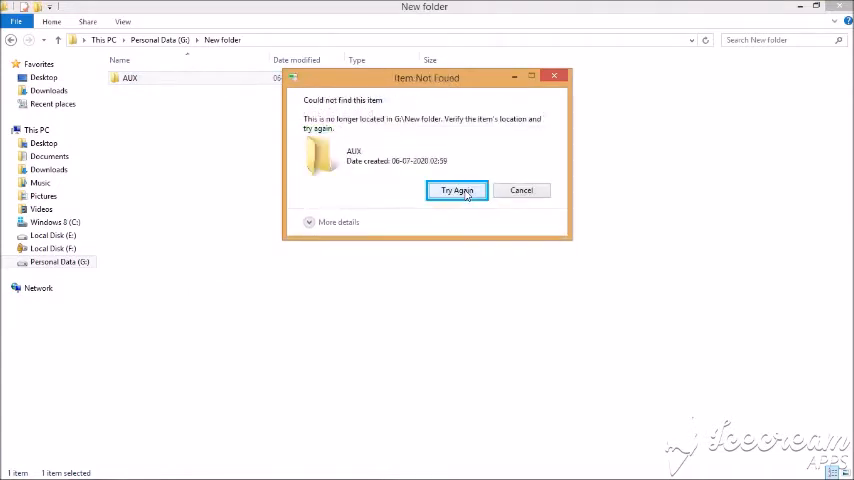
{"action": "left_click", "coordinate": [466, 193]}
{"action": "left_click", "coordinate": [460, 191]}
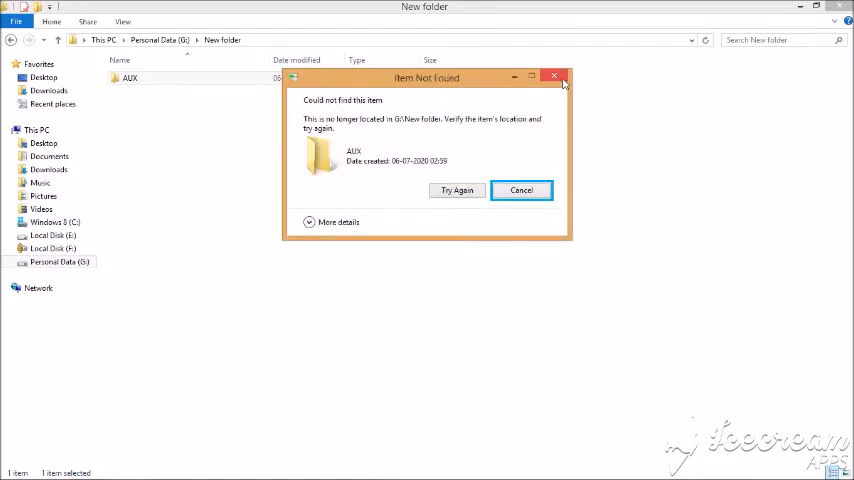
{"action": "left_click", "coordinate": [555, 77]}
Launch a command prompt at G:\New folder from the Explorer address bar with CMD.
{"action": "left_click", "coordinate": [342, 39]}
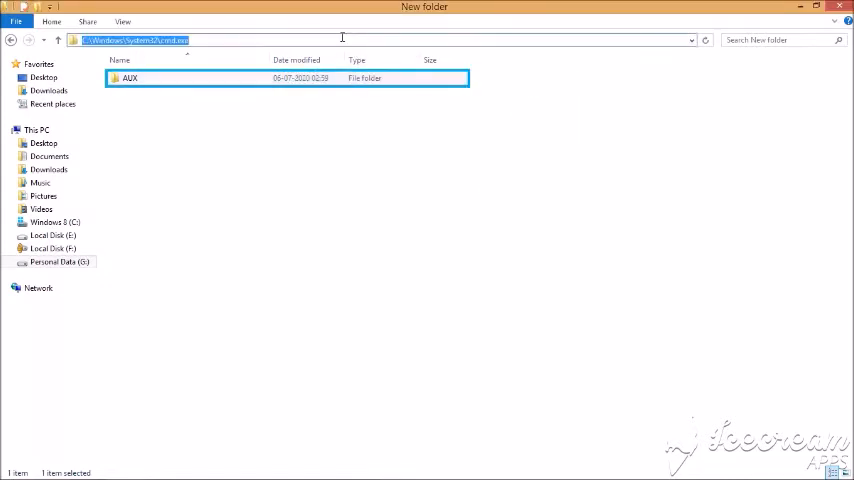
{"action": "type", "text": "C"}
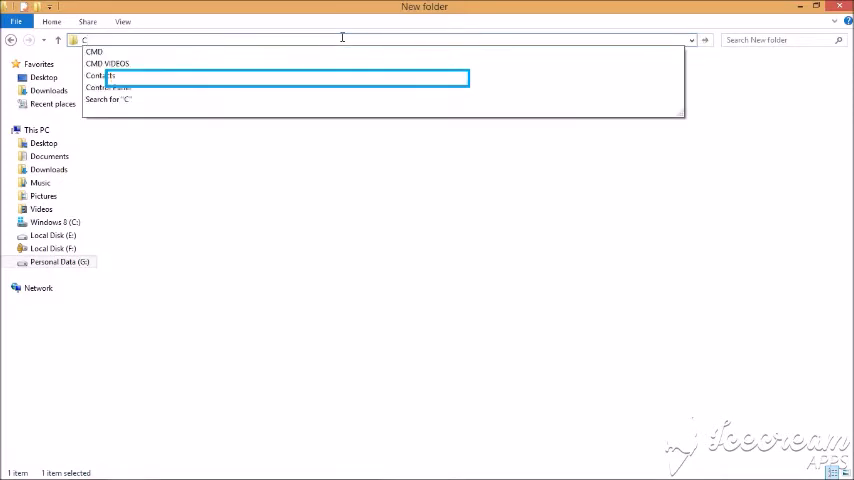
{"action": "key", "text": "BackSpace"}
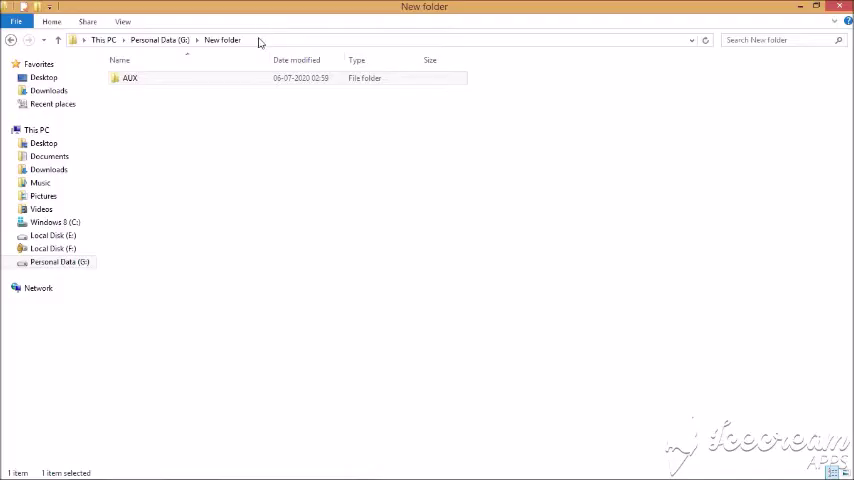
{"action": "left_click", "coordinate": [259, 39]}
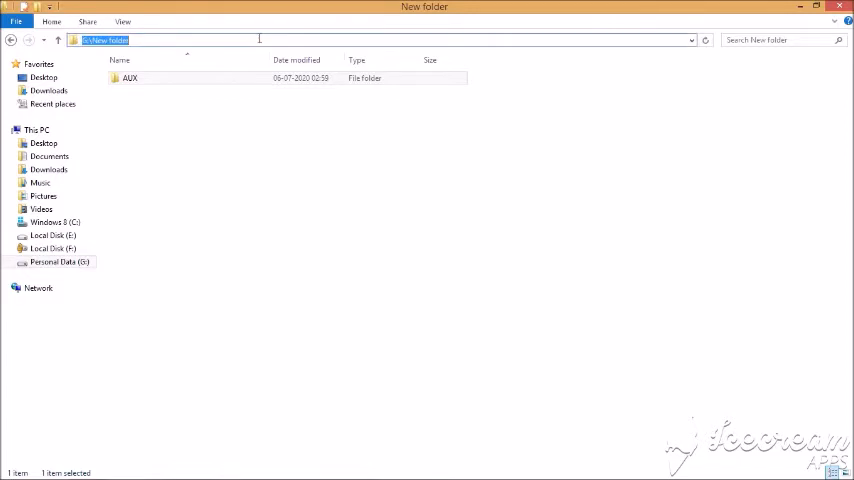
{"action": "type", "text": "CM"}
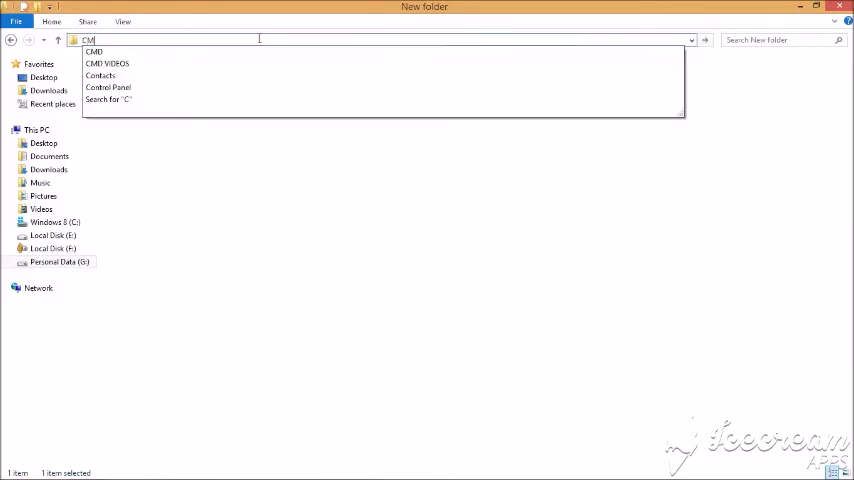
{"action": "type", "text": "D"}
{"action": "key", "text": "Return"}
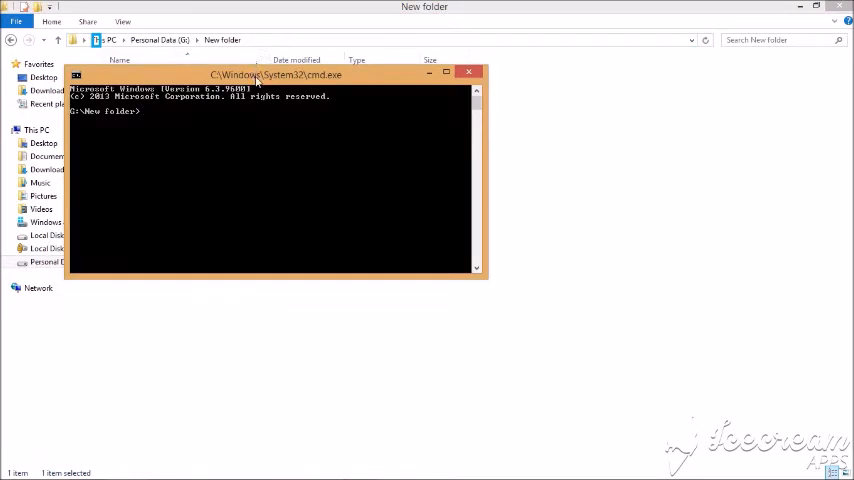
Centre the command window and run RD AUX\ to remove the AUX folder.
{"action": "left_click_drag", "start_coordinate": [260, 75], "coordinate": [459, 138]}
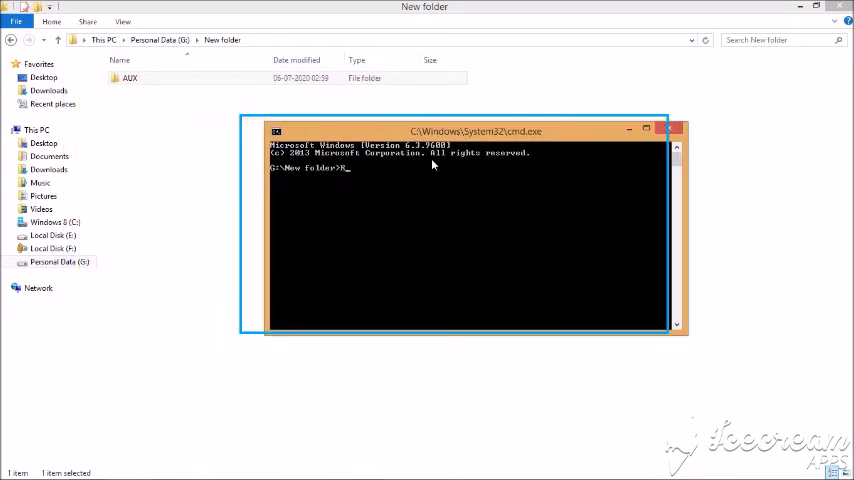
{"action": "type", "text": "RD AUX\\"}
{"action": "key", "text": "Return"}
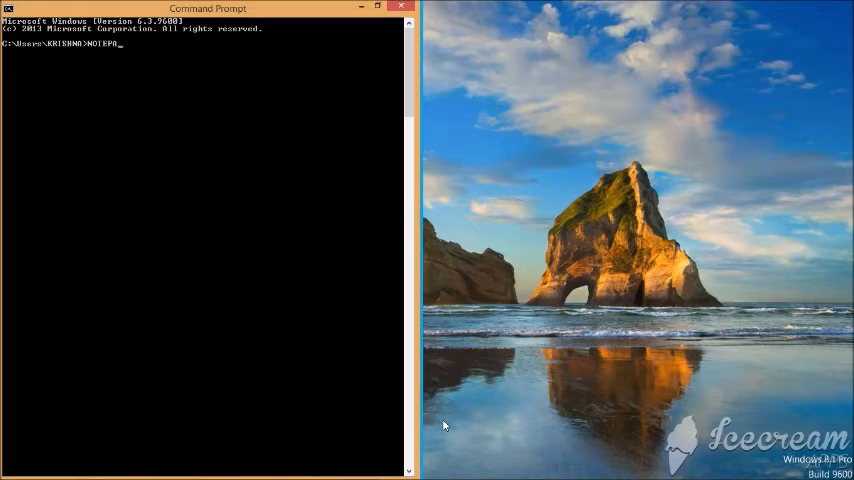
Run NOTEPAD from Command Prompt to open an Untitled Notepad window.
{"action": "key", "text": "Return"}
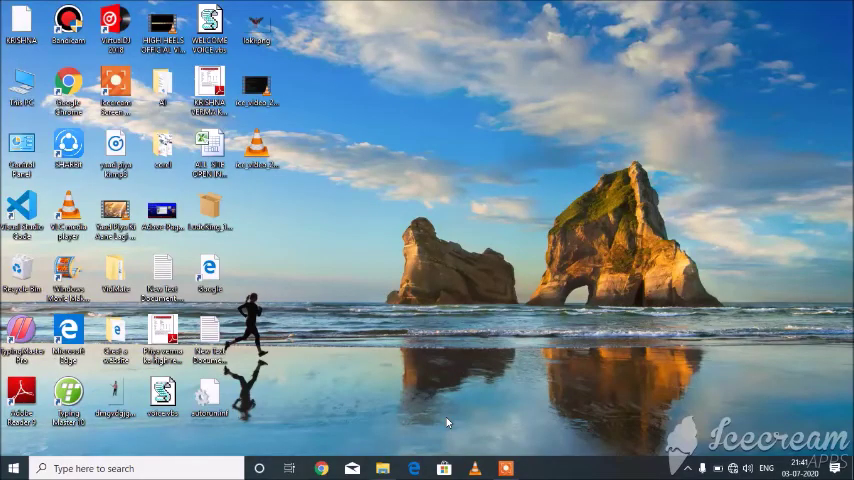
Launch Command Prompt from Start search for cmd and maximize the window.
{"action": "key", "text": "super"}
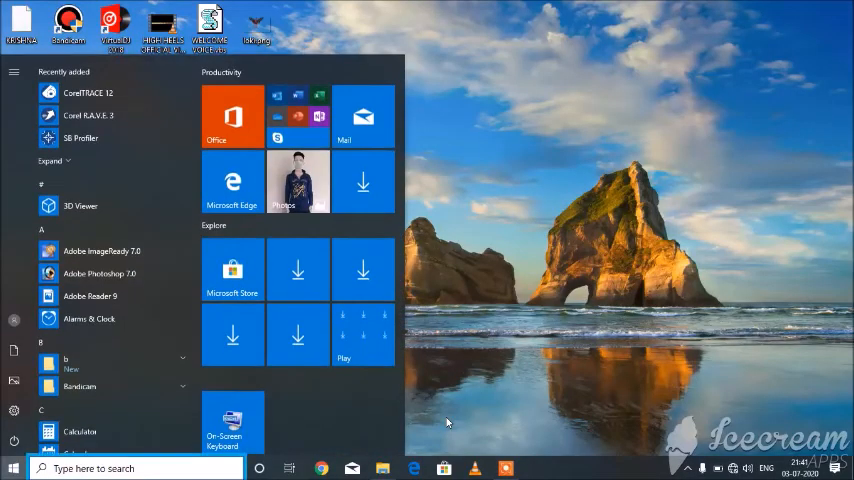
{"action": "type", "text": "cmd"}
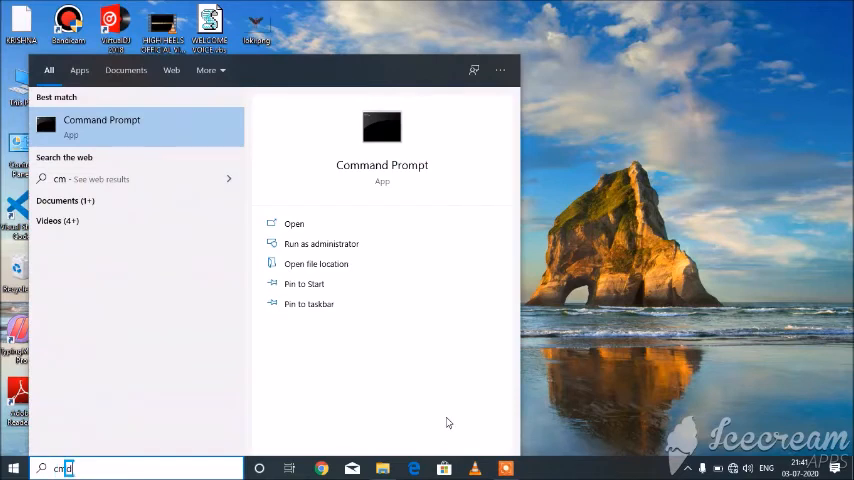
{"action": "type", "text": "d"}
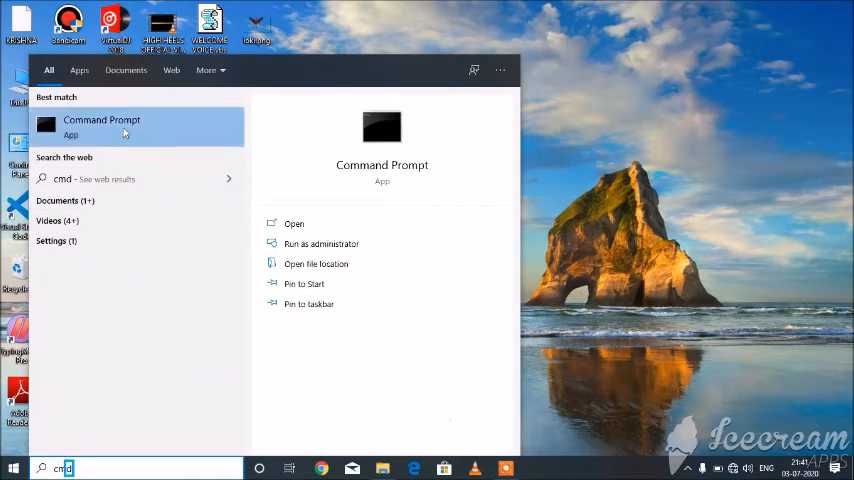
{"action": "left_click", "coordinate": [125, 133]}
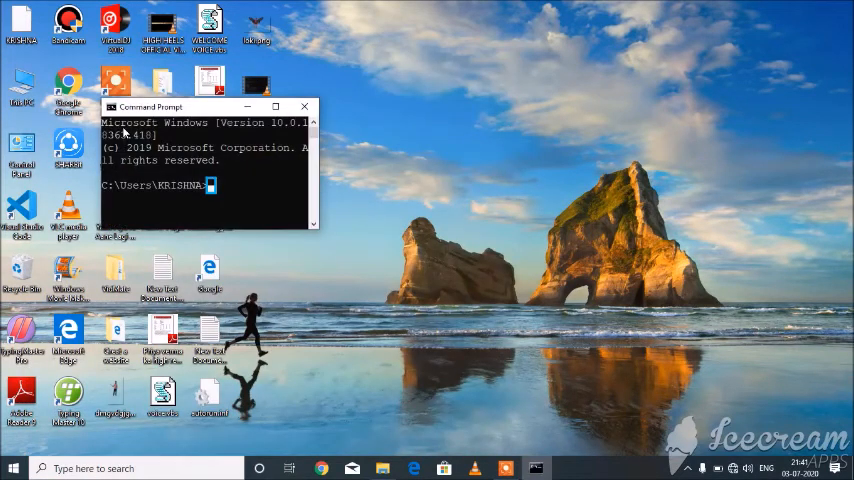
{"action": "left_click", "coordinate": [275, 106]}
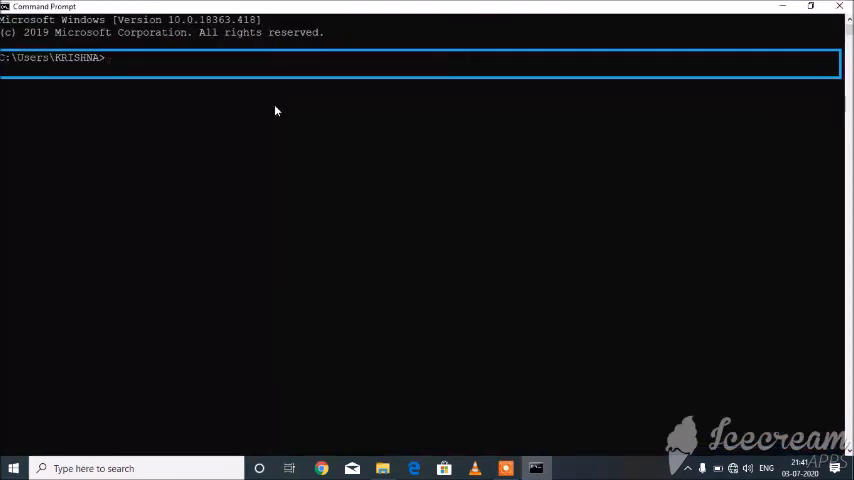
{"action": "type", "text": "he"}
{"action": "type", "text": "lp "}
{"action": "type", "text": "co"}
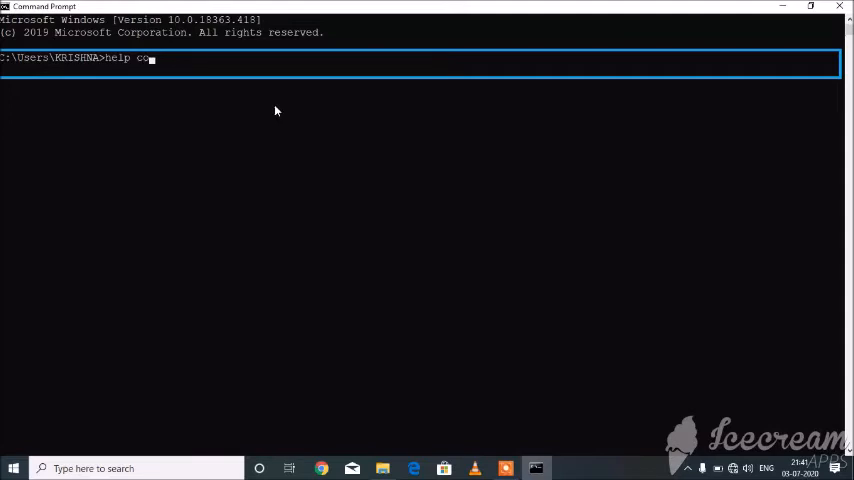
{"action": "type", "text": "lor"}
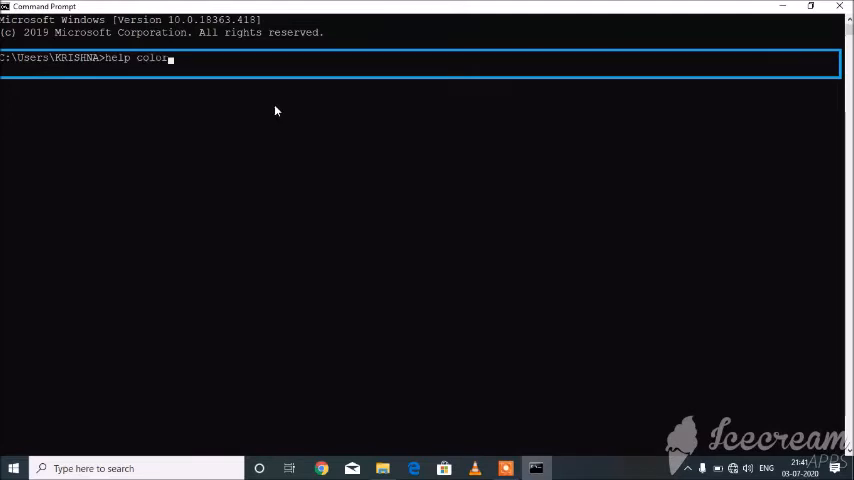
Show the COLOR help table, then turn the console text green on black with color 02.
{"action": "key", "text": "Return"}
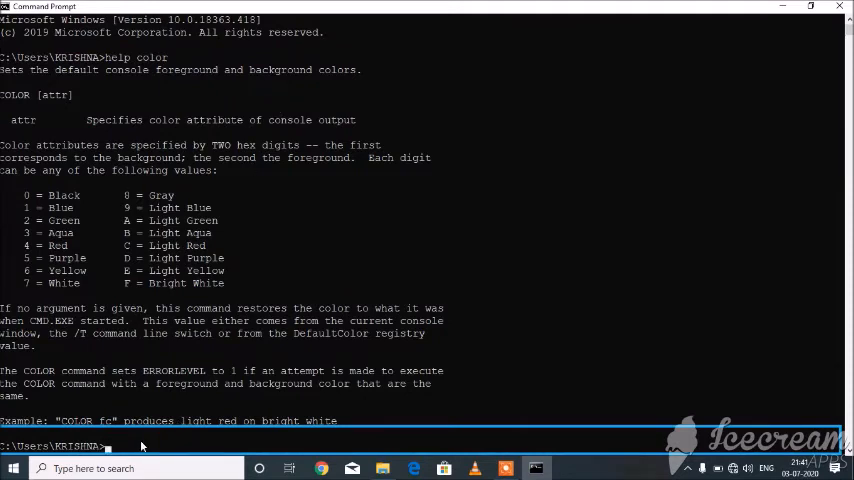
{"action": "type", "text": "co"}
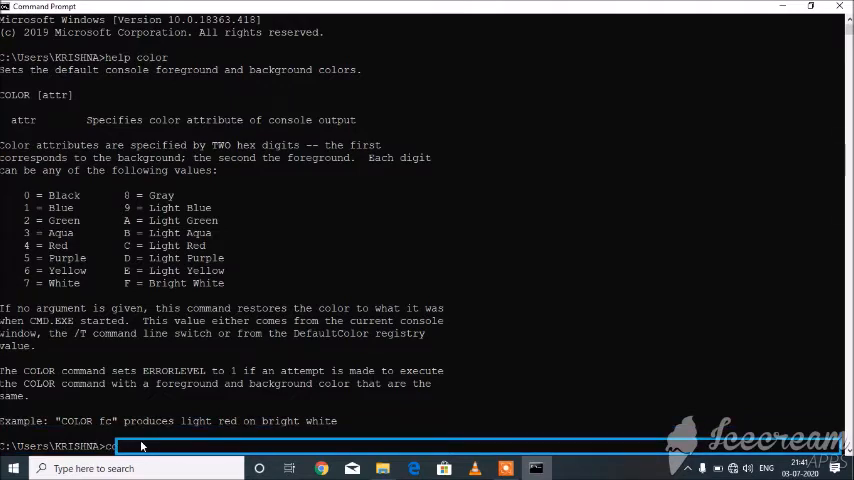
{"action": "type", "text": "lor "}
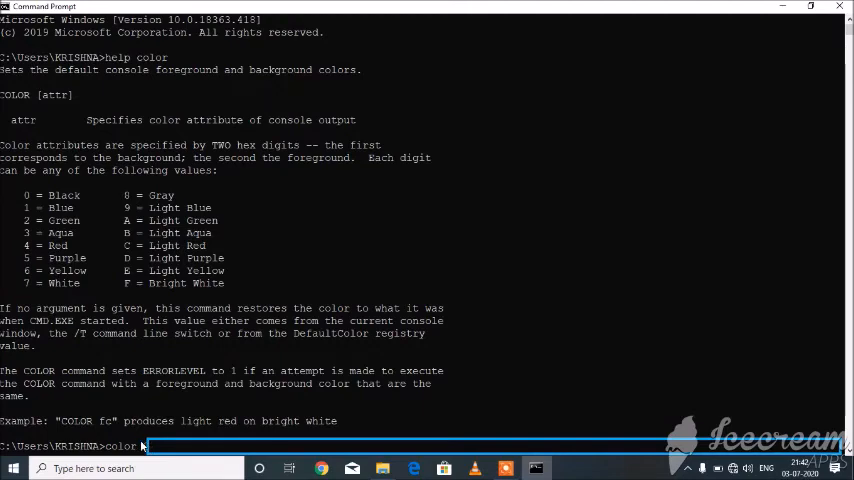
{"action": "type", "text": "f"}
{"action": "type", "text": "2"}
{"action": "key", "text": "Return"}
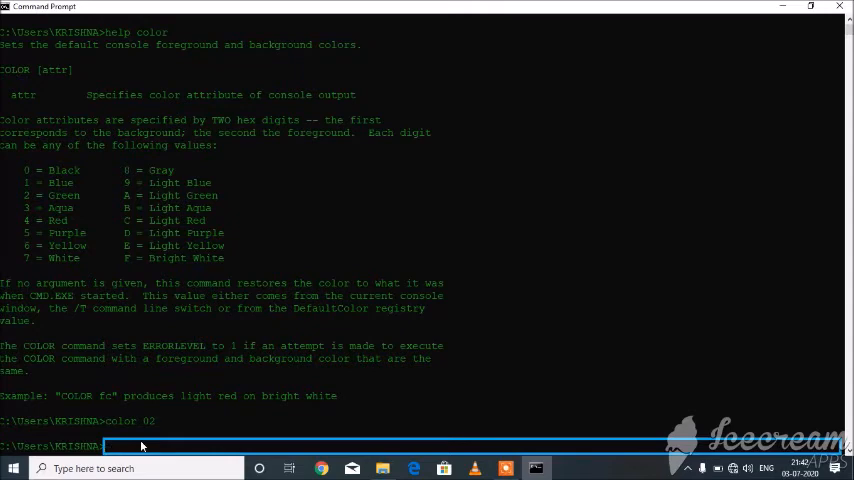
{"action": "type", "text": "co"}
{"action": "type", "text": "lor"}
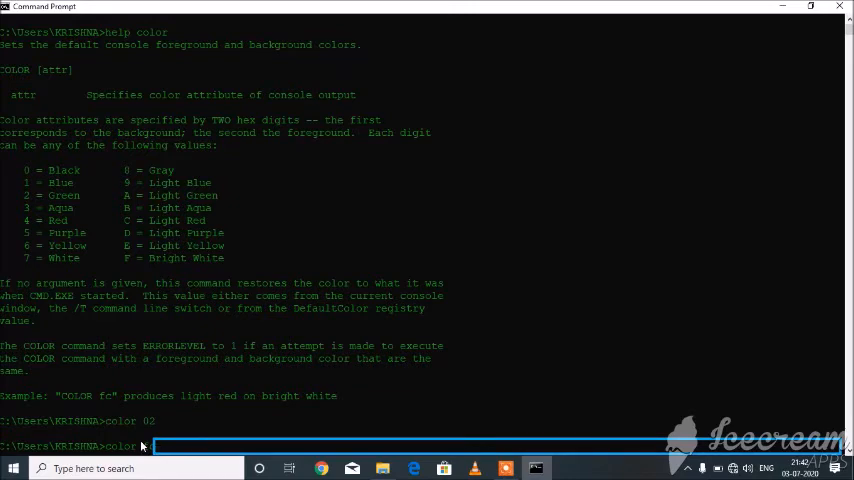
{"action": "type", "text": "fc"}
Switch the console to light red text on bright white with color fc.
{"action": "key", "text": "Return"}
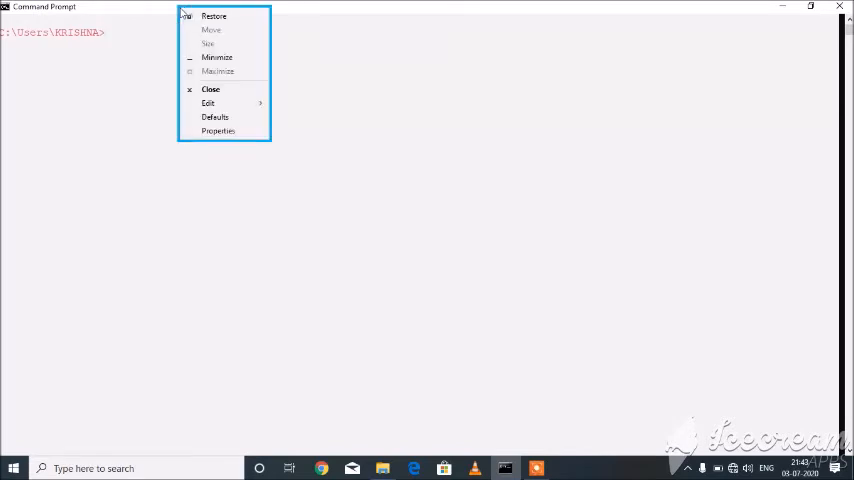
Set the console font to Lucida Console at size 28 in the window Properties.
{"action": "left_click", "coordinate": [228, 134]}
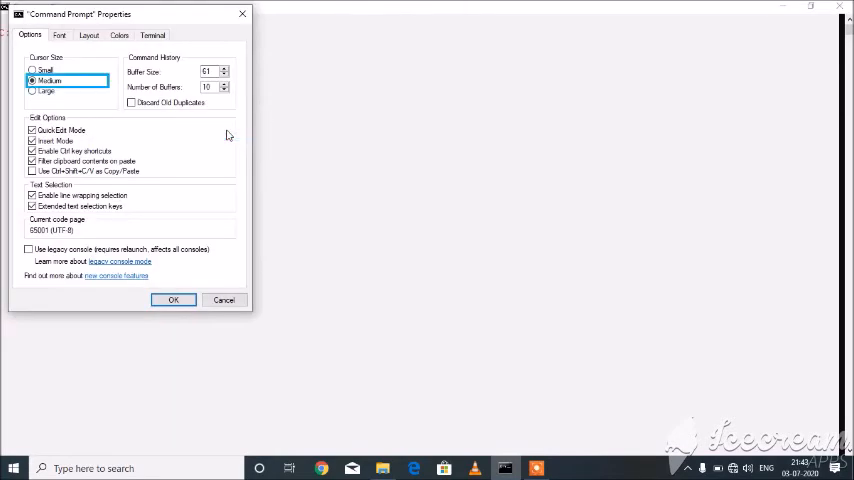
{"action": "left_click", "coordinate": [60, 36]}
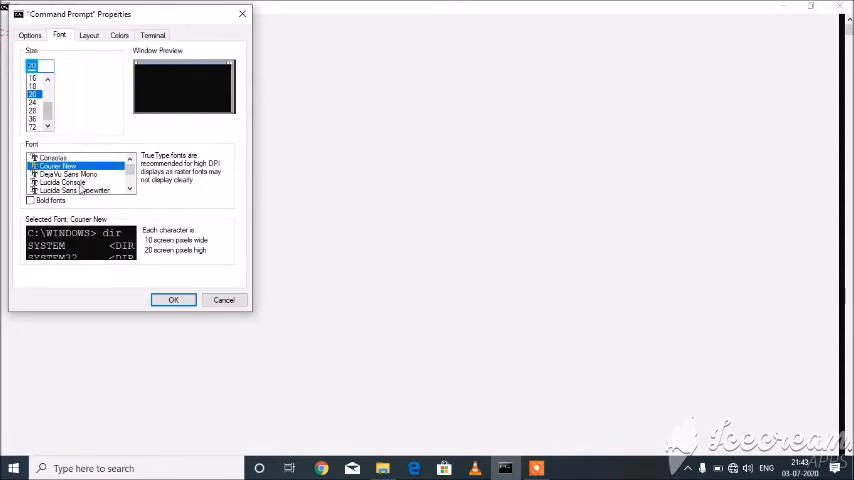
{"action": "left_click", "coordinate": [72, 183]}
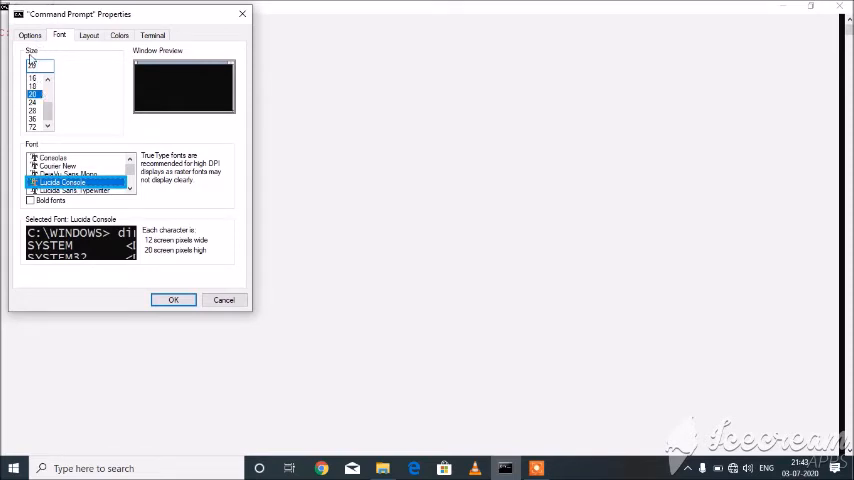
{"action": "left_click", "coordinate": [34, 110]}
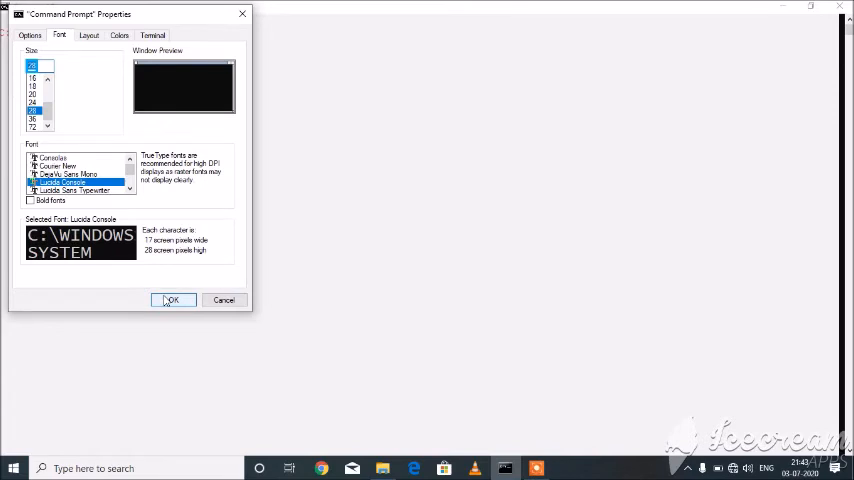
{"action": "left_click", "coordinate": [170, 300]}
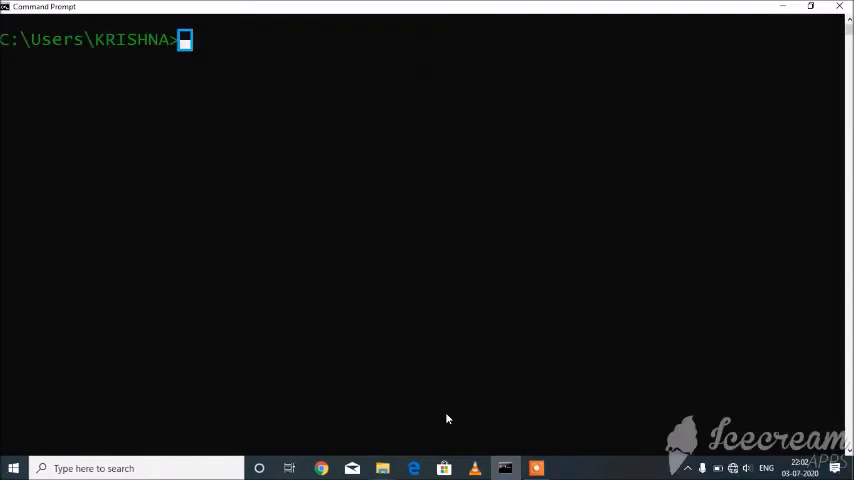
{"action": "type", "text": "t"}
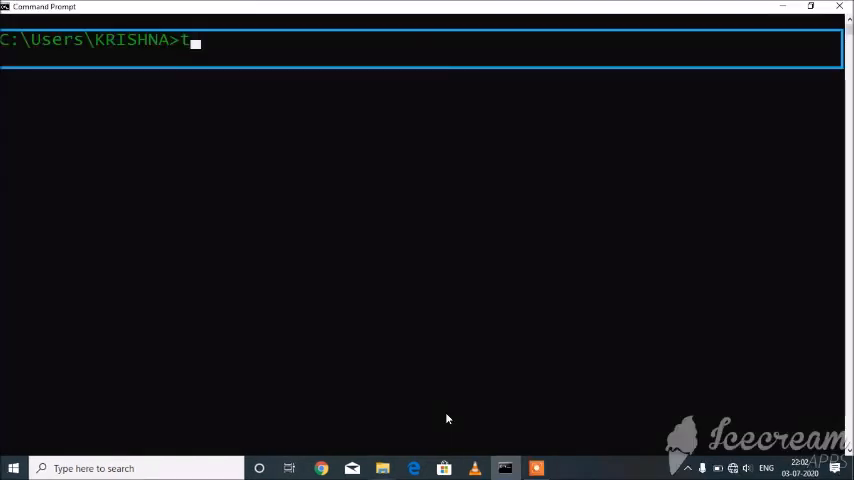
{"action": "type", "text": "i"}
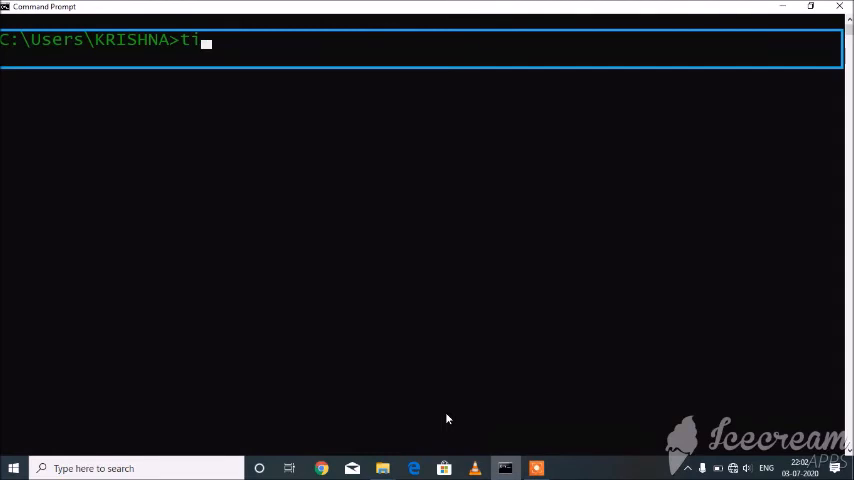
{"action": "type", "text": "t"}
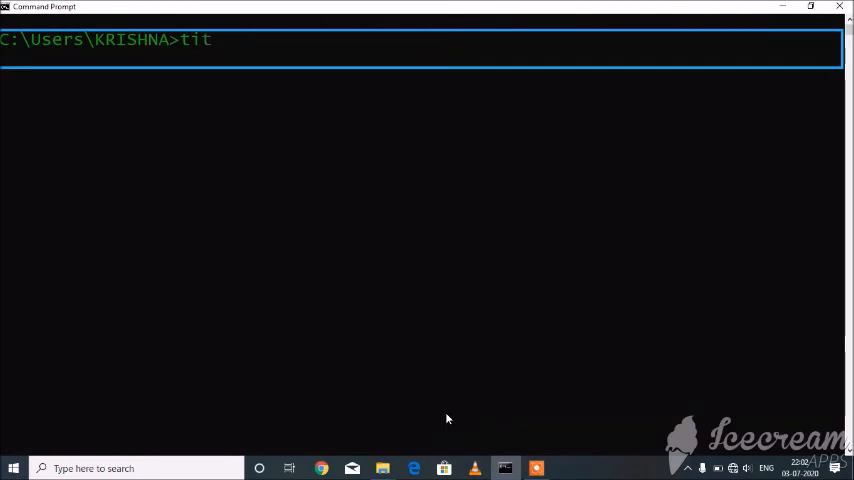
{"action": "type", "text": "le c"}
Rename the console window to 'krish computer tips' with the TITLE command.
{"action": "key", "text": "BackSpace"}
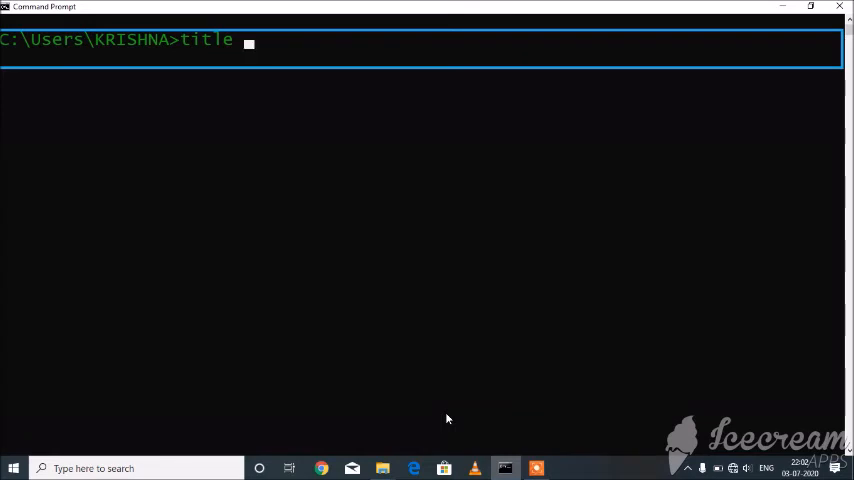
{"action": "type", "text": "kri"}
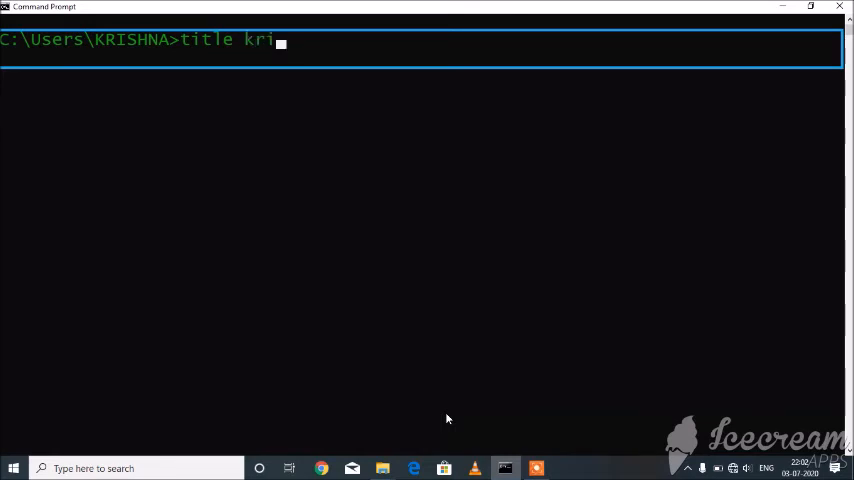
{"action": "type", "text": "s"}
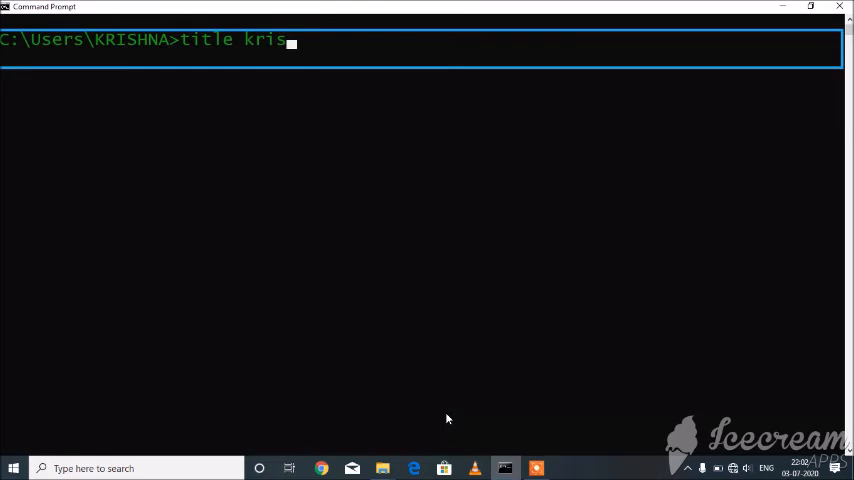
{"action": "type", "text": "h"}
{"action": "type", "text": " com"}
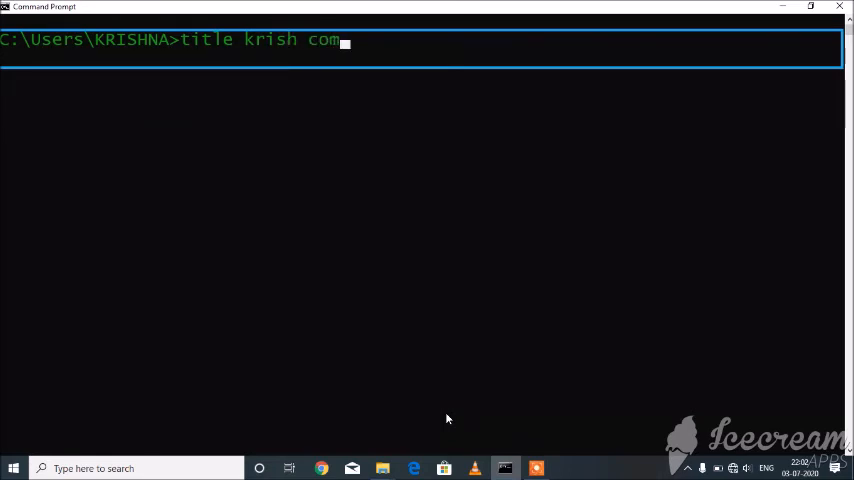
{"action": "type", "text": "put"}
{"action": "type", "text": "er"}
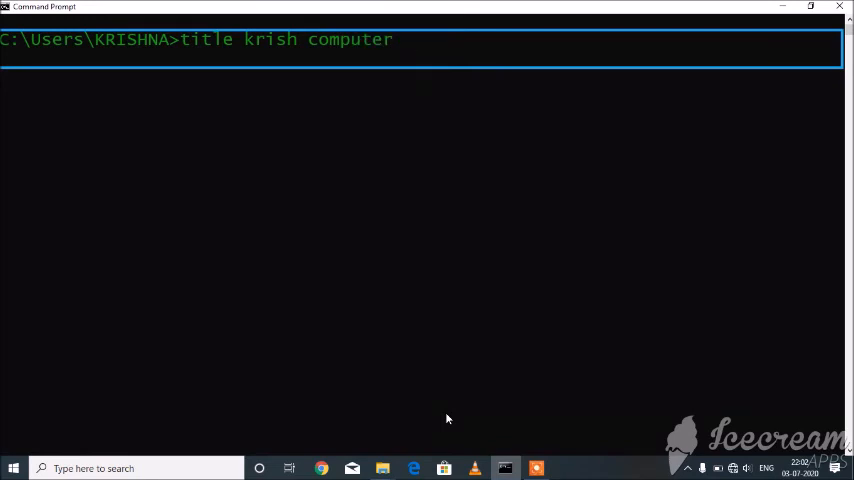
{"action": "type", "text": " tips"}
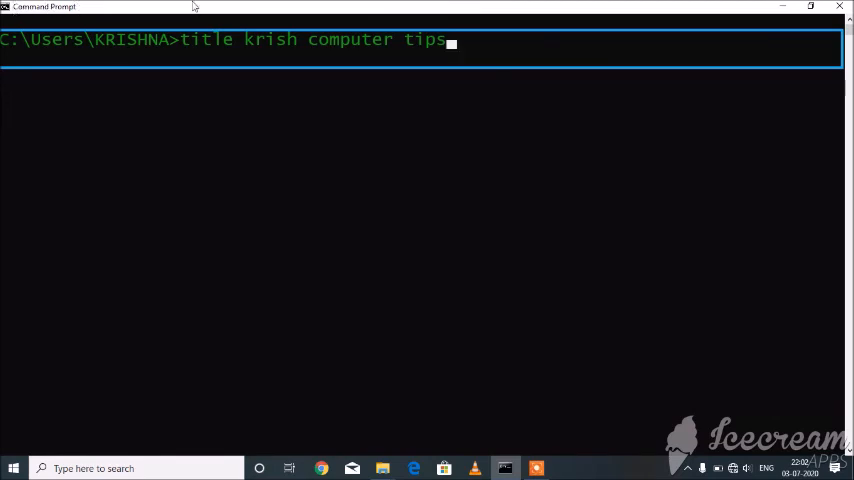
{"action": "key", "text": "Return"}
{"action": "type", "text": "t"}
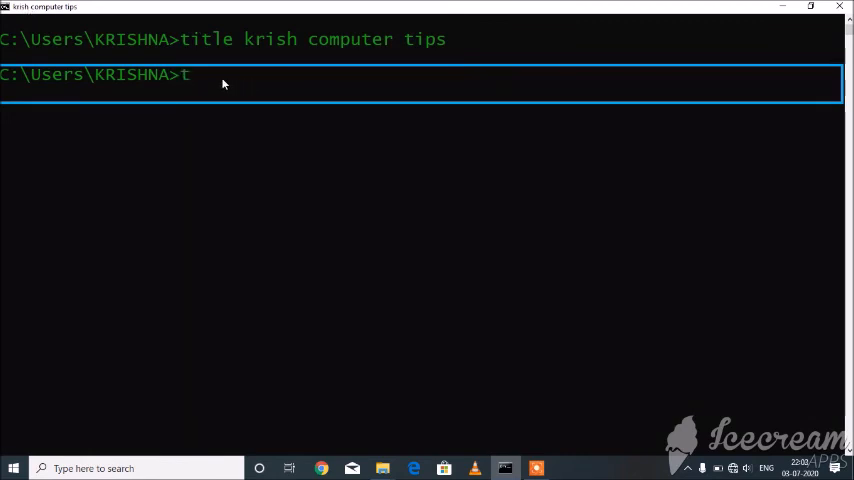
{"action": "type", "text": "it"}
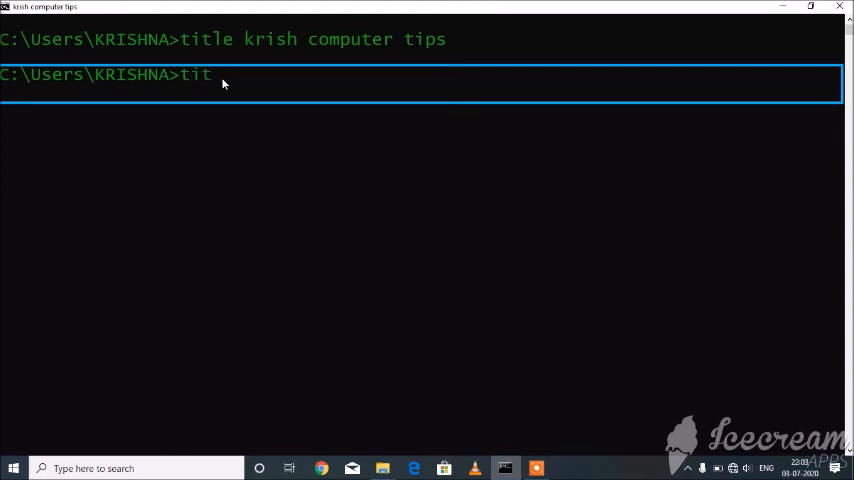
{"action": "type", "text": "le"}
{"action": "type", "text": " v"}
{"action": "type", "text": "i"}
{"action": "type", "text": "e"}
{"action": "type", "text": "w"}
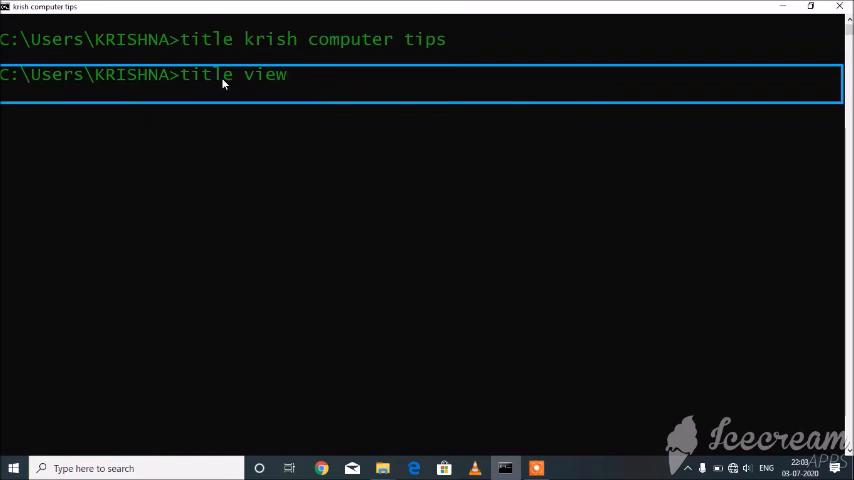
{"action": "type", "text": "e"}
{"action": "type", "text": "rs"}
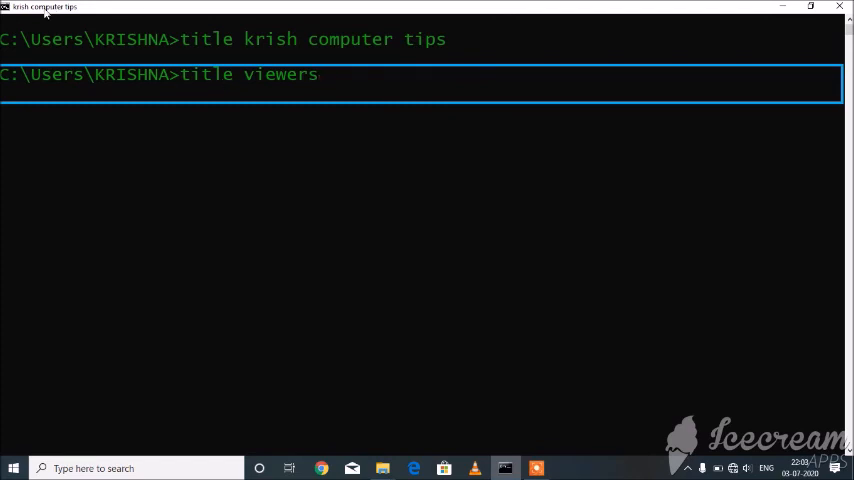
Rename the console window to 'viewers' with the TITLE command.
{"action": "key", "text": "Return"}
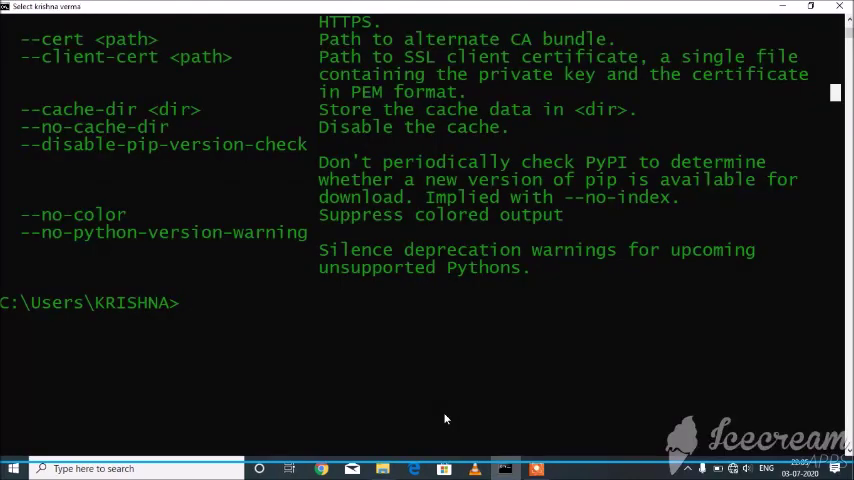
{"action": "type", "text": "c"}
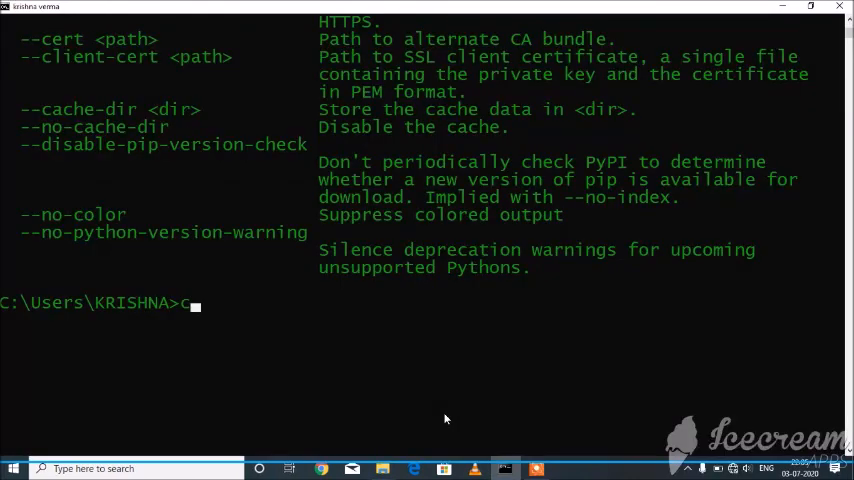
{"action": "type", "text": "ls"}
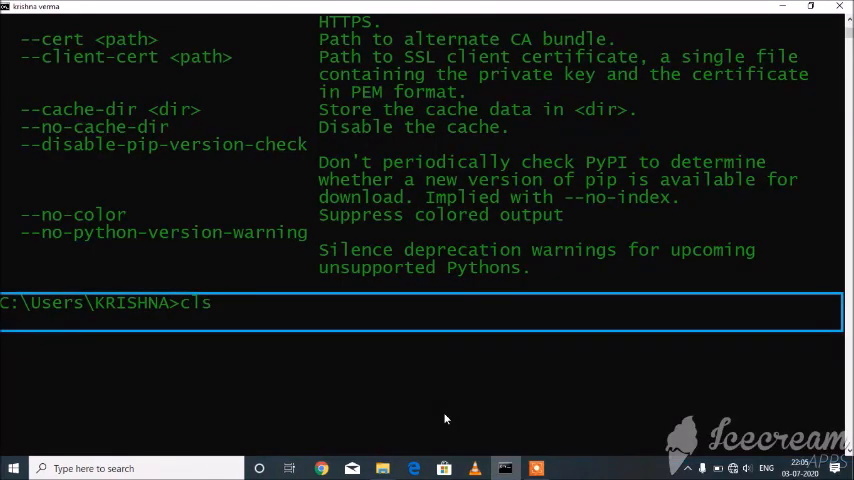
Clear the console with cls, then close it with exit to return to the desktop.
{"action": "key", "text": "Return"}
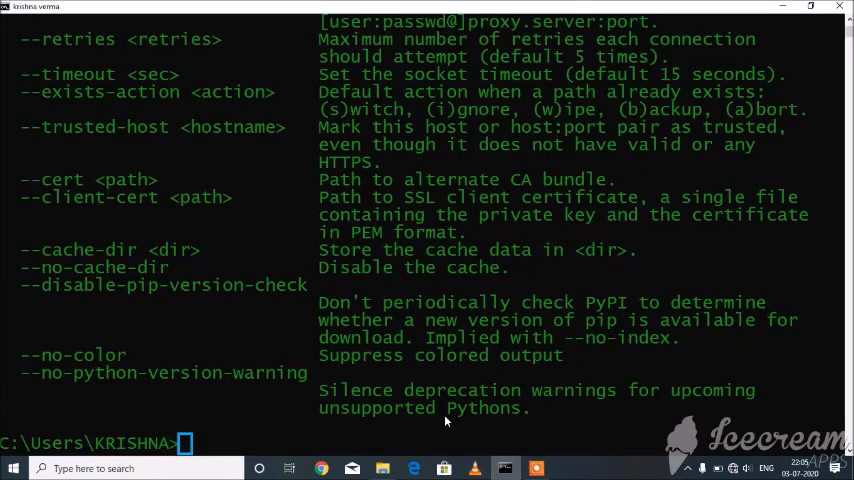
{"action": "type", "text": "ex"}
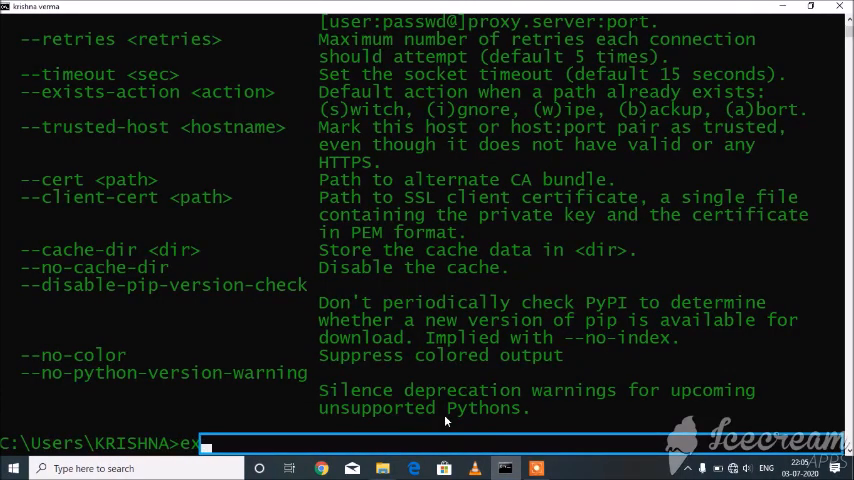
{"action": "type", "text": "it"}
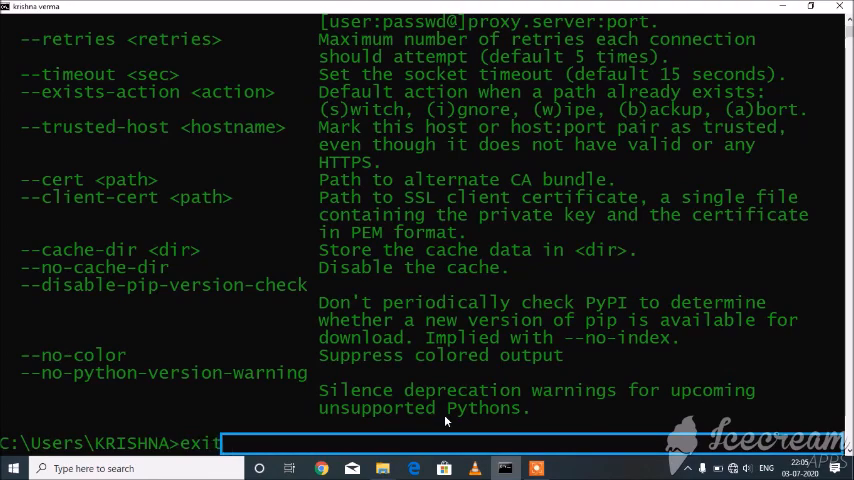
{"action": "key", "text": "Return"}
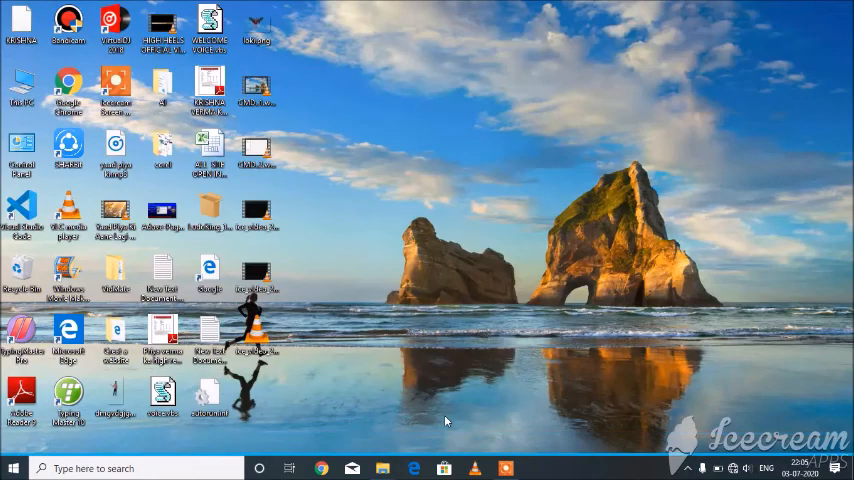